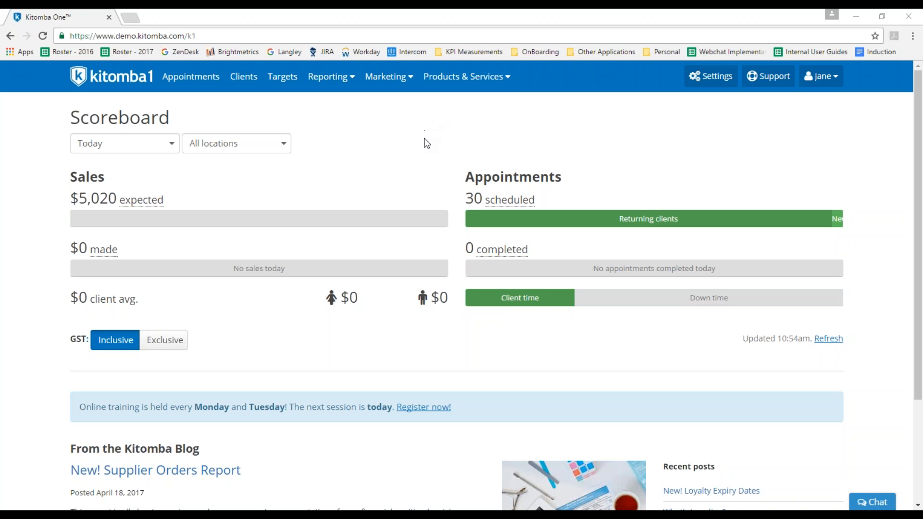
# Go to the product list and open a blank form for adding one product
pyautogui.click(453, 87)
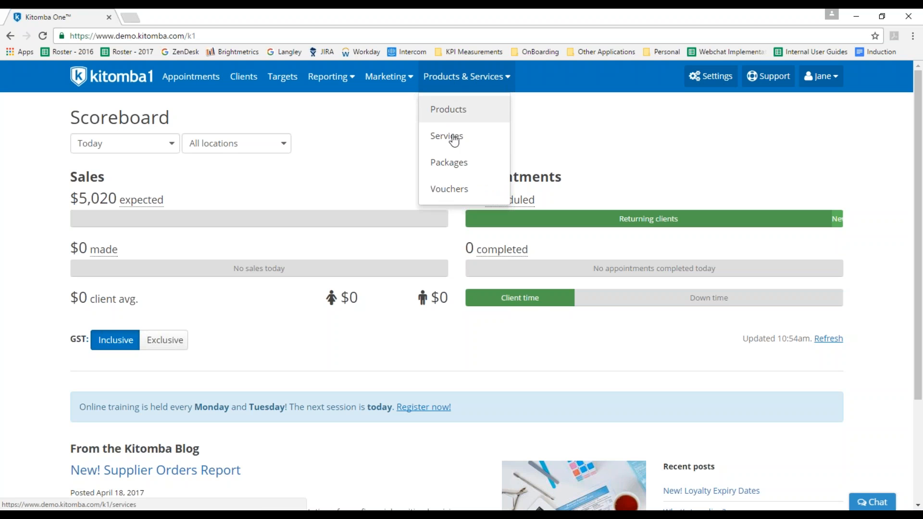
pyautogui.click(449, 113)
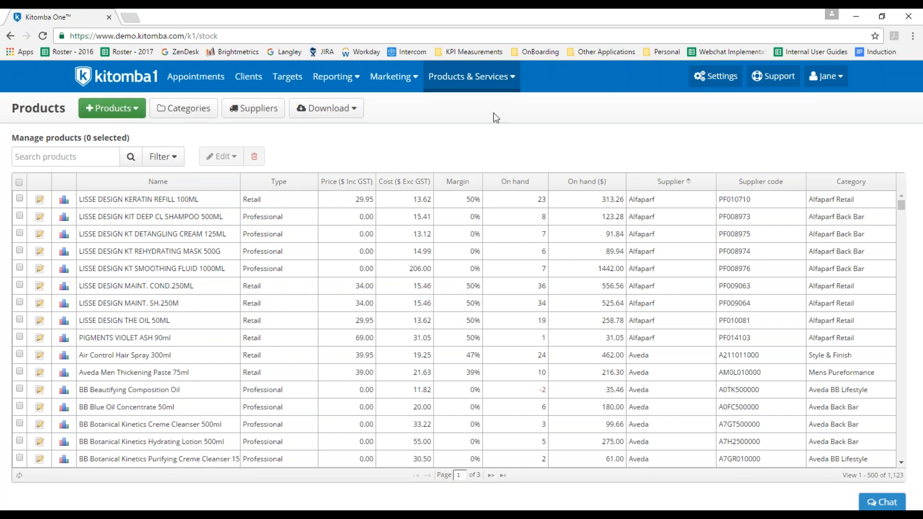
pyautogui.click(125, 115)
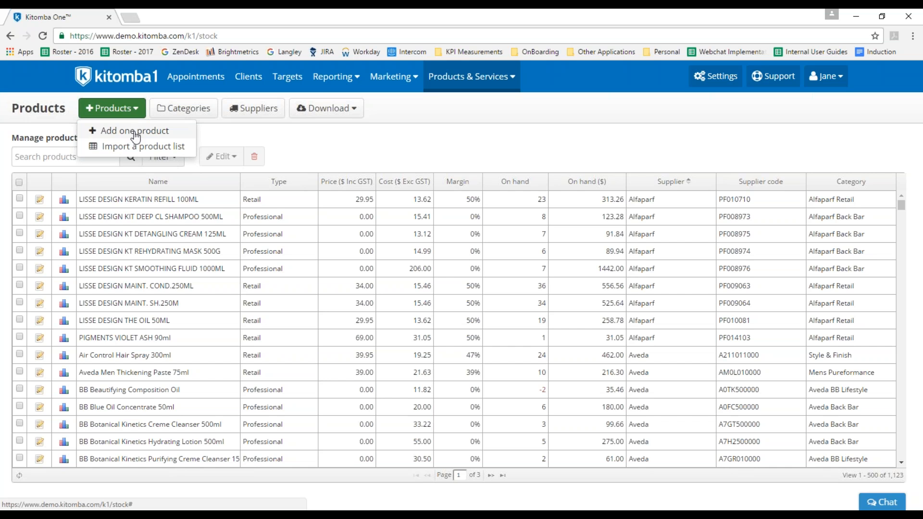
pyautogui.click(135, 131)
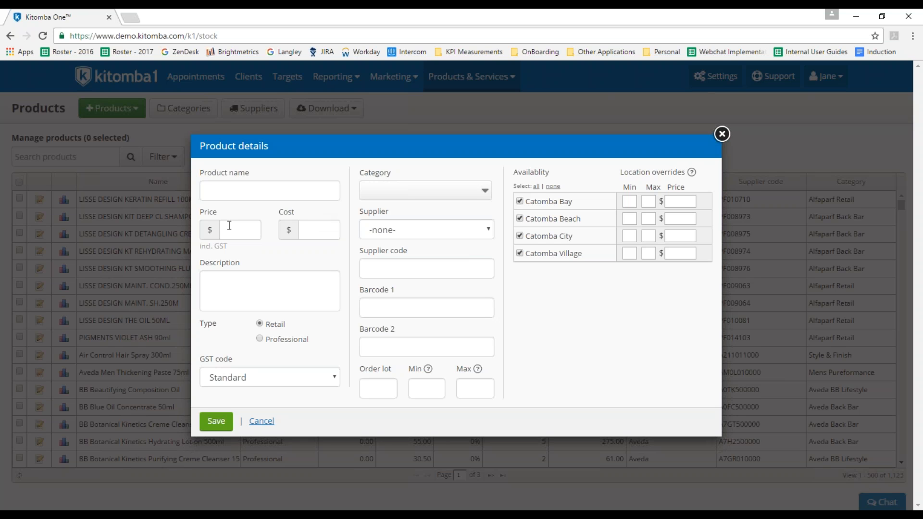
# Assign the new product to the Products category and look through the available suppliers without choosing one
pyautogui.click(230, 225)
pyautogui.click(309, 224)
pyautogui.click(237, 234)
pyautogui.click(239, 192)
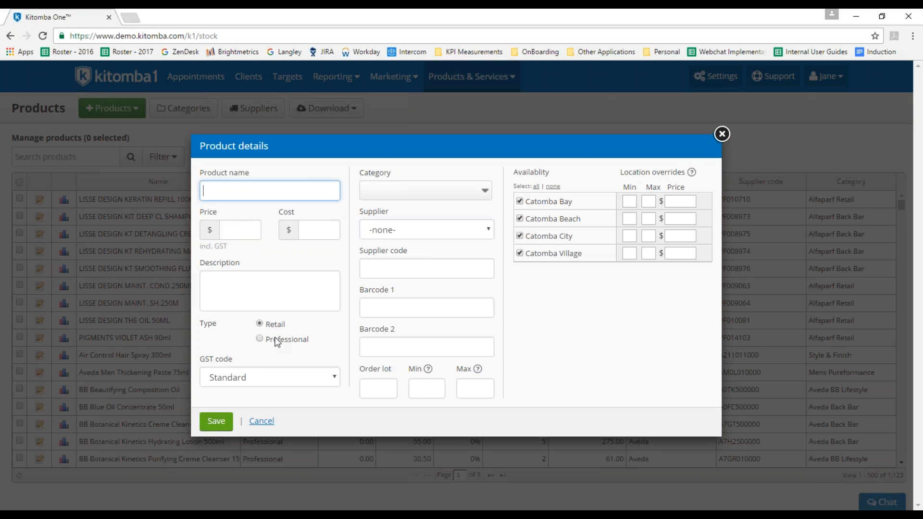
pyautogui.click(482, 193)
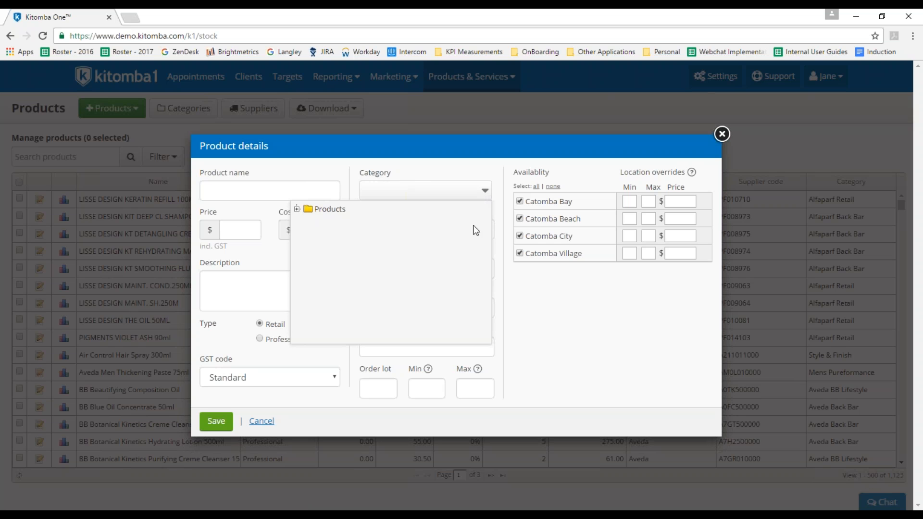
pyautogui.click(297, 209)
pyautogui.click(297, 209)
pyautogui.click(475, 204)
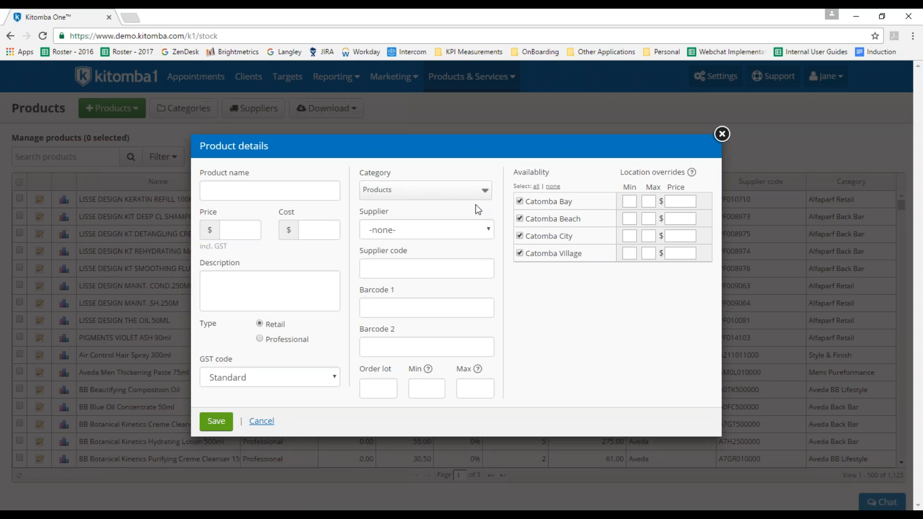
pyautogui.click(473, 233)
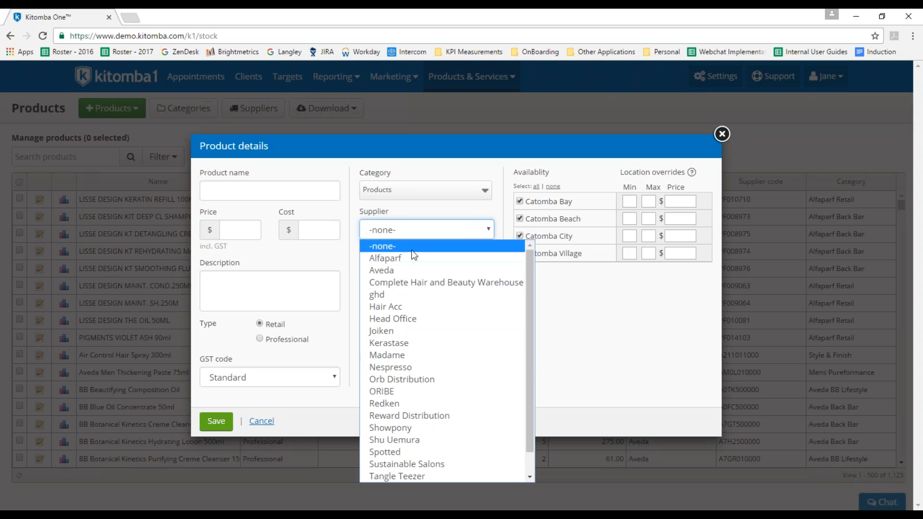
pyautogui.click(628, 313)
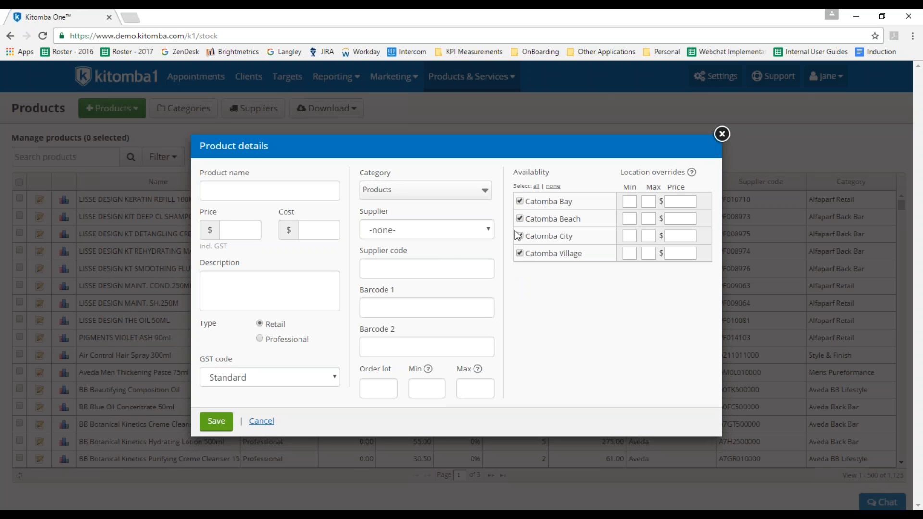
# Make the new product unavailable at Catomba Village, keep Catomba City available, and close the form without saving
pyautogui.click(521, 254)
pyautogui.click(520, 237)
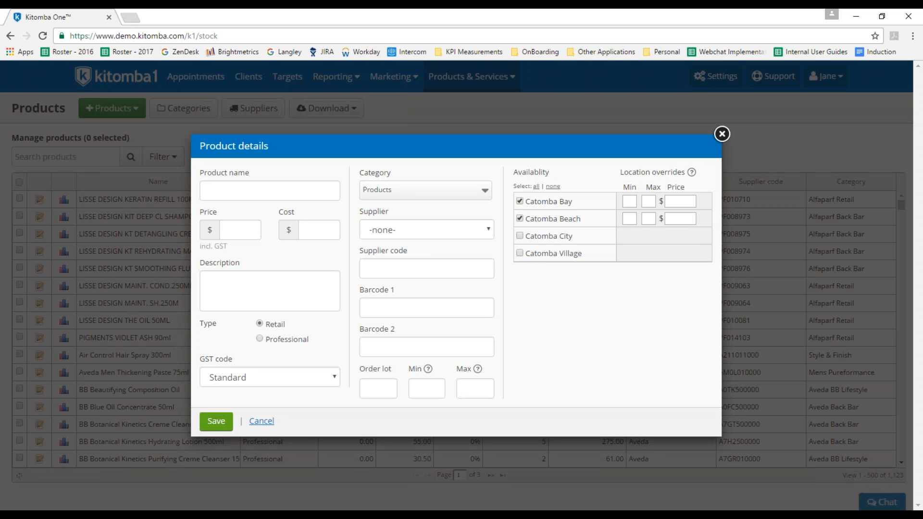
pyautogui.click(521, 237)
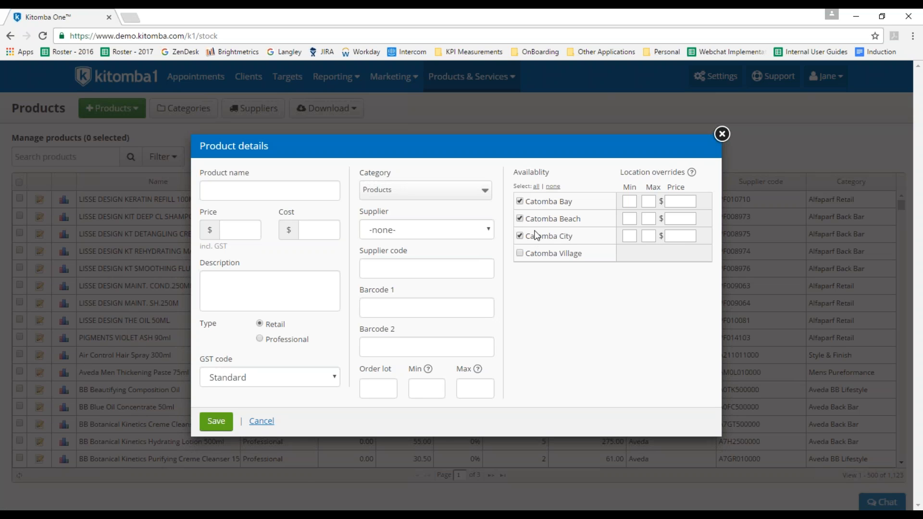
pyautogui.click(722, 134)
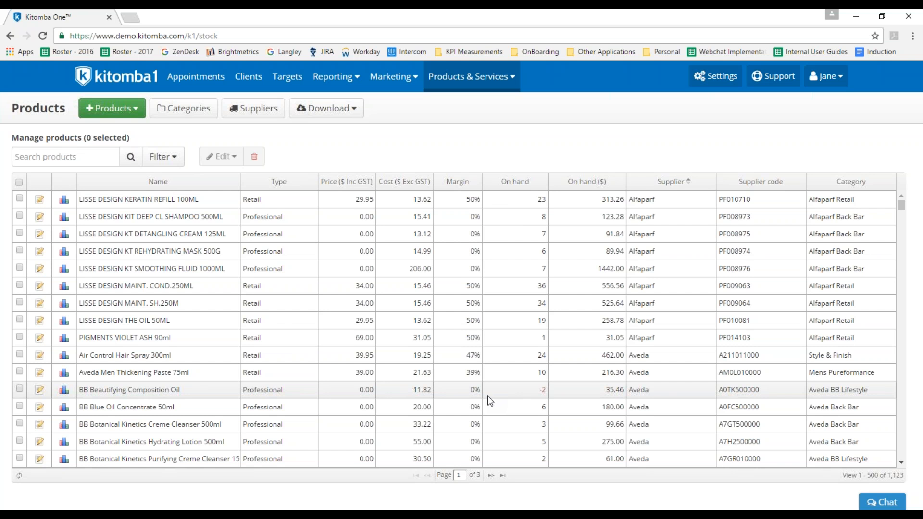
# View the product categories dialog and the suppliers list, closing each one again
pyautogui.click(190, 108)
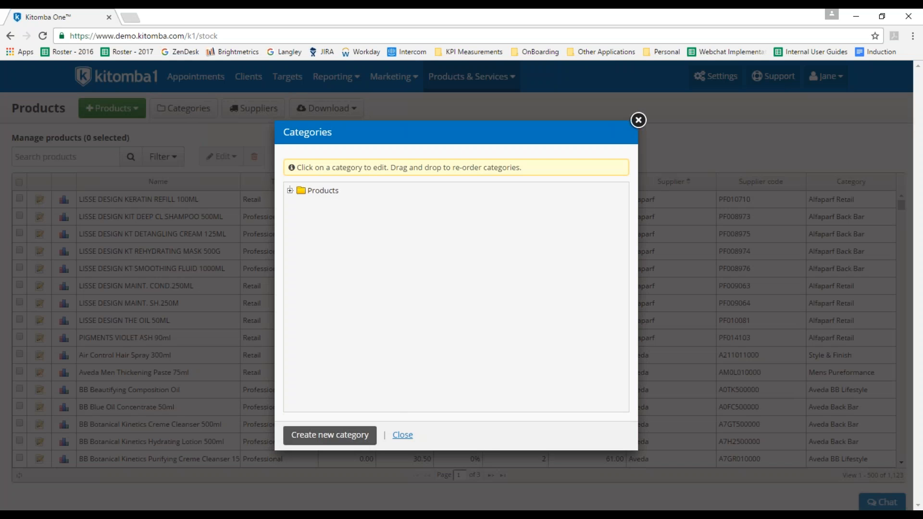
pyautogui.click(639, 120)
pyautogui.click(254, 108)
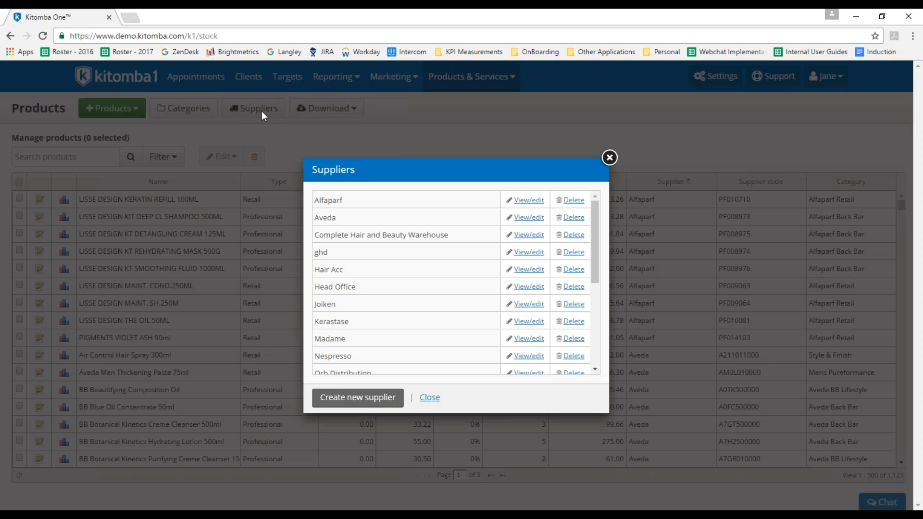
pyautogui.click(609, 158)
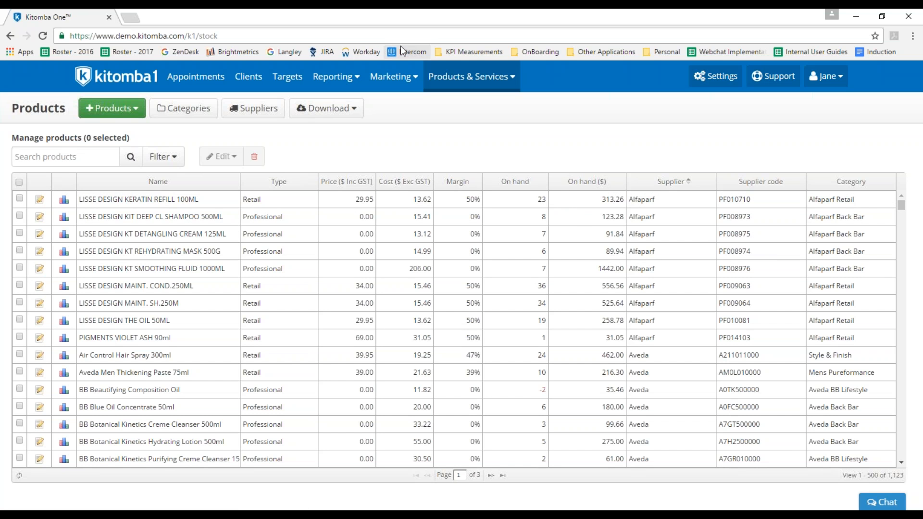
# Inspect the product details of LISSE DESIGN KERATIN REFILL 100ML, including its two barcode fields, and cancel out
pyautogui.click(39, 199)
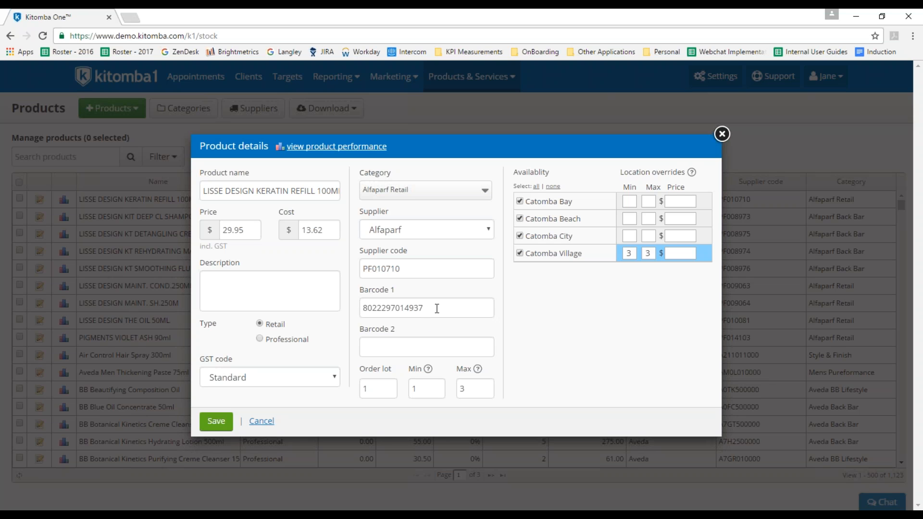
pyautogui.doubleClick(417, 309)
pyautogui.click(491, 342)
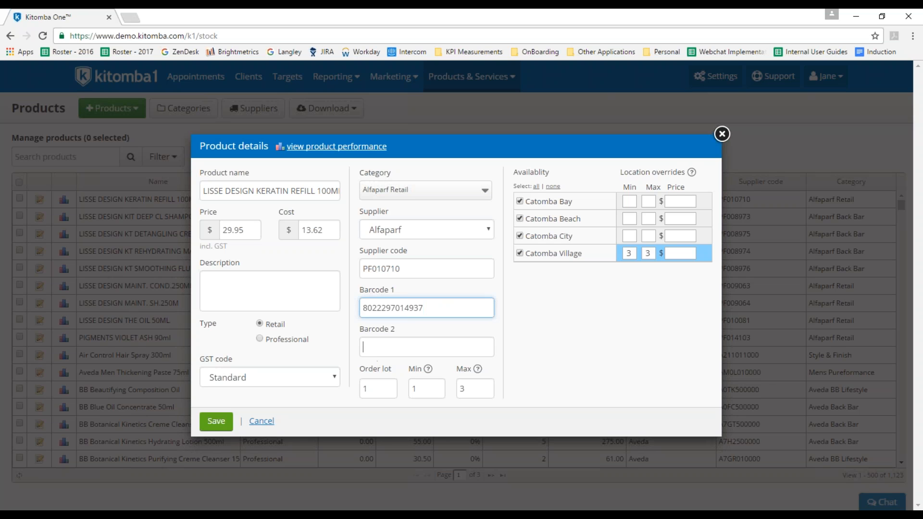
pyautogui.click(524, 307)
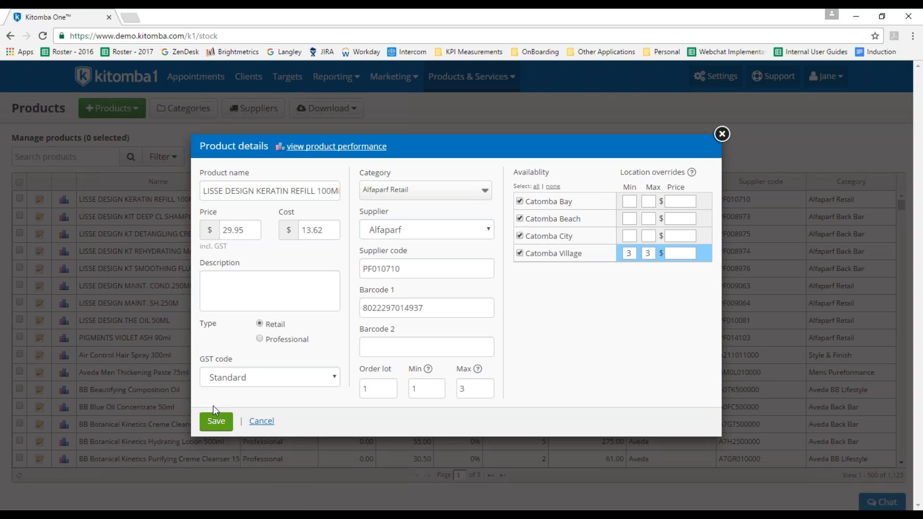
pyautogui.click(261, 421)
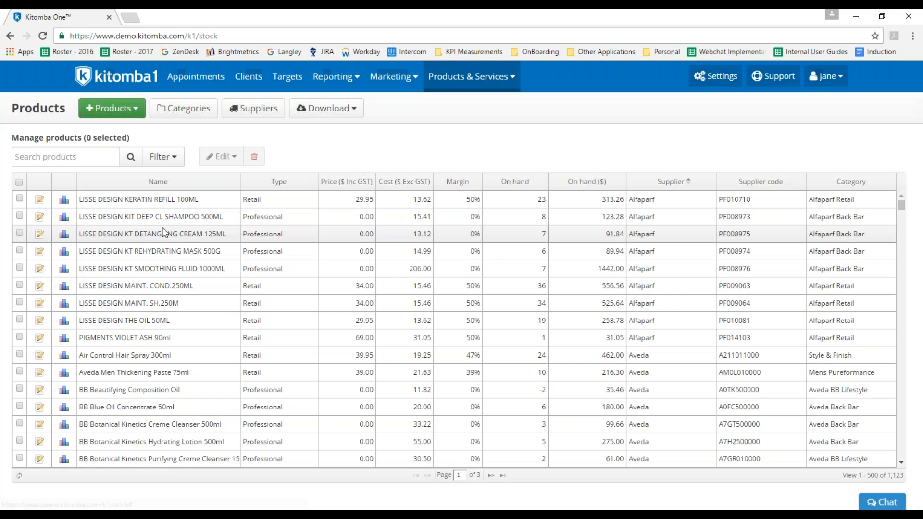
# Open the LISSE DESIGN KERATIN REFILL 100ML row for inline editing, go to its price and commit the row
pyautogui.click(365, 203)
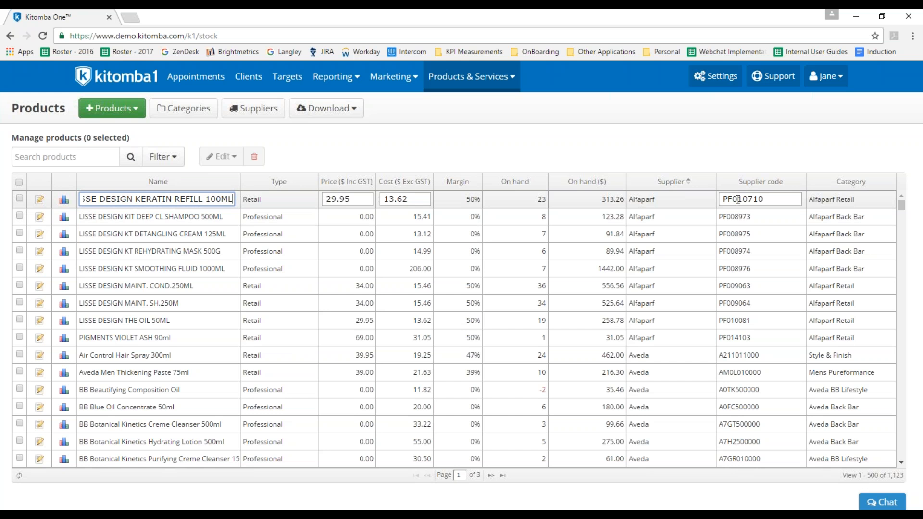
pyautogui.press('Tab')
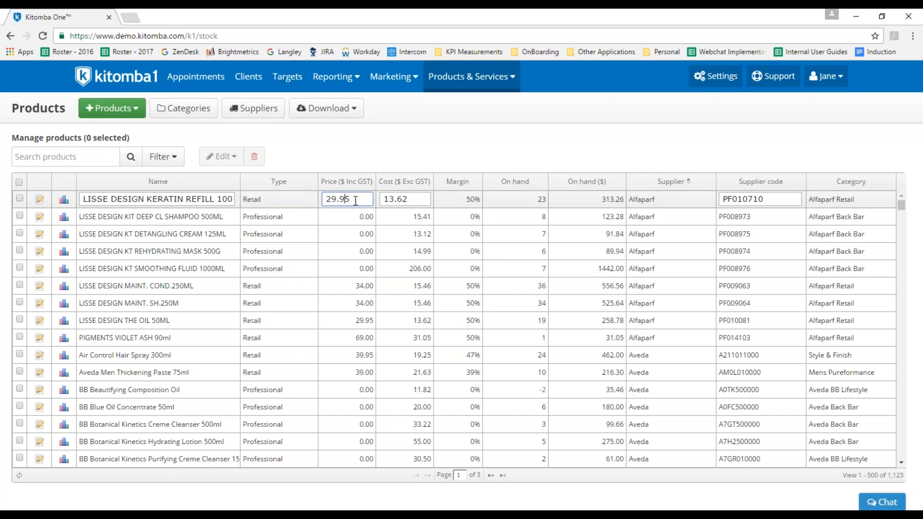
pyautogui.press('Return')
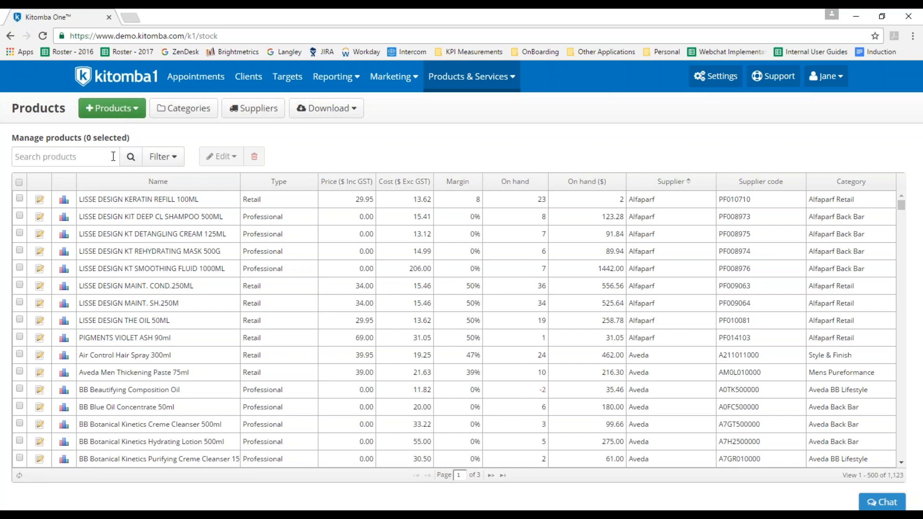
# Set up a product filter by category with the Alfaparf category selected
pyautogui.click(162, 162)
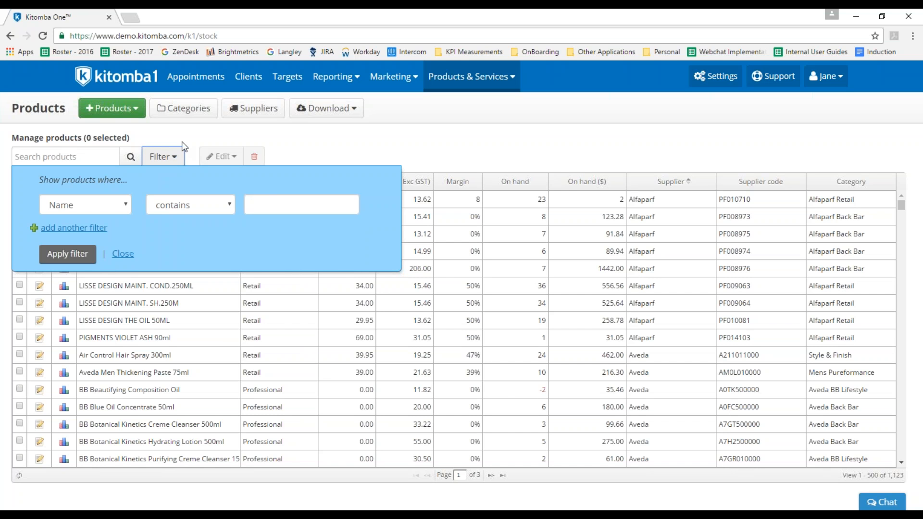
pyautogui.click(125, 207)
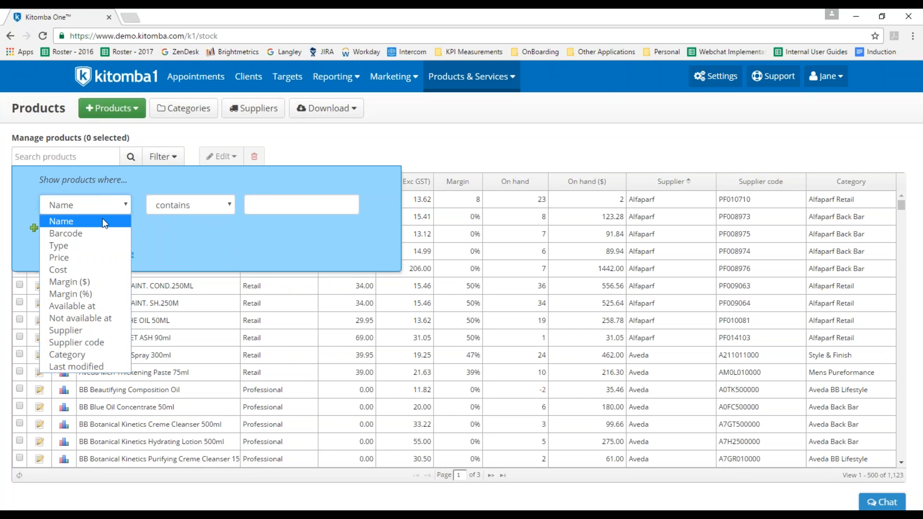
pyautogui.click(73, 355)
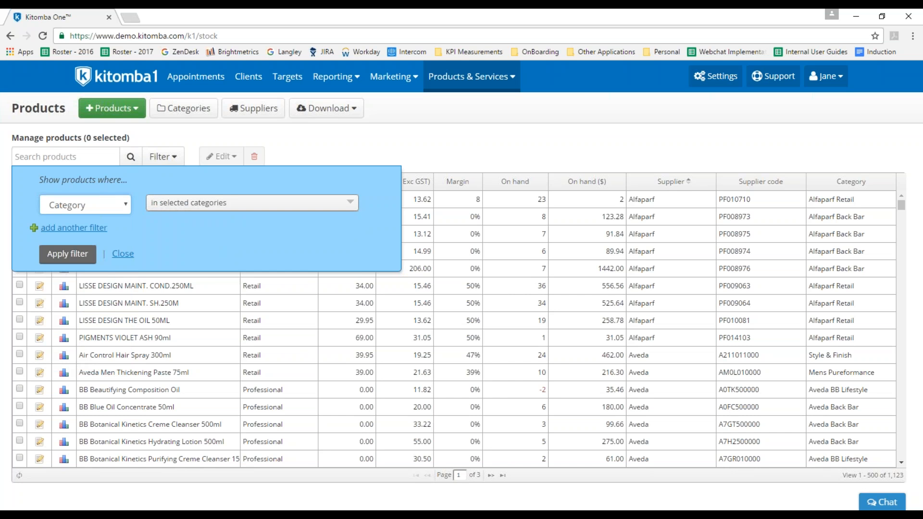
pyautogui.click(164, 202)
pyautogui.click(156, 223)
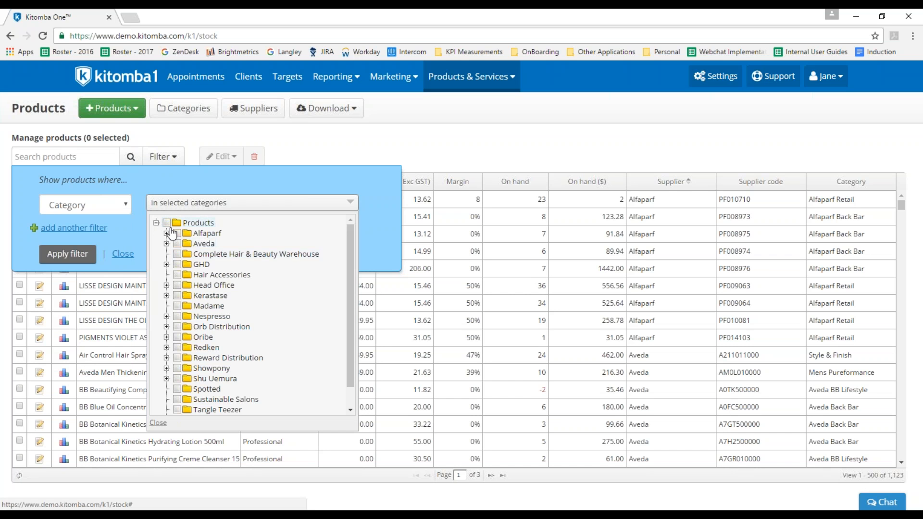
pyautogui.click(177, 233)
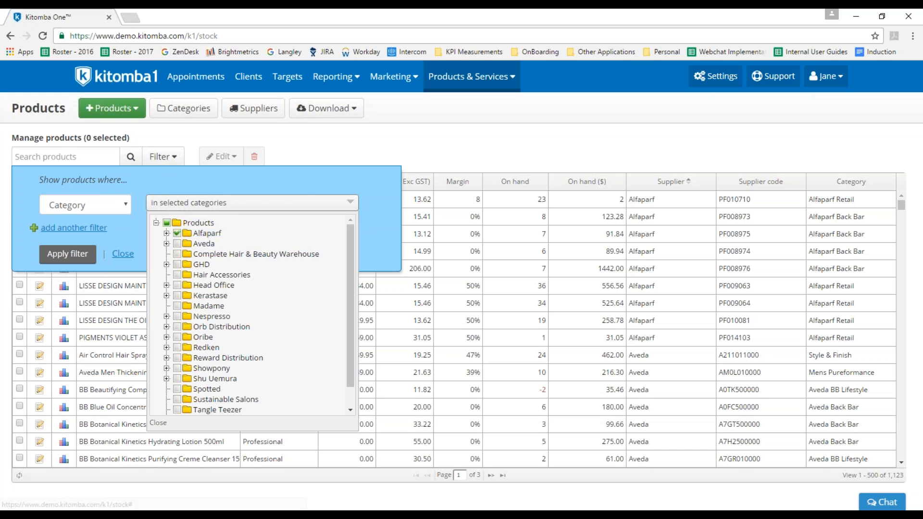
pyautogui.click(163, 423)
# Add a second filter condition for Type Retail and apply the filter to the product list
pyautogui.click(79, 228)
pyautogui.click(106, 235)
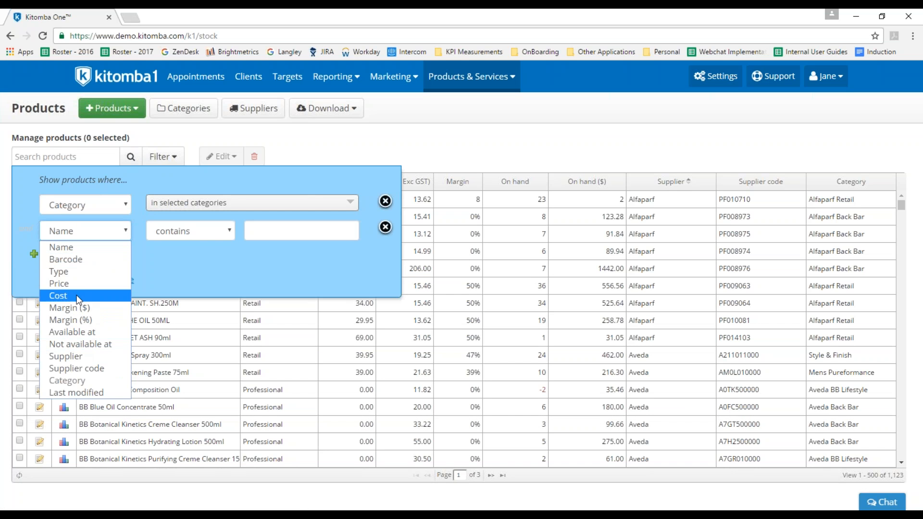
pyautogui.click(77, 272)
pyautogui.click(185, 236)
pyautogui.click(172, 260)
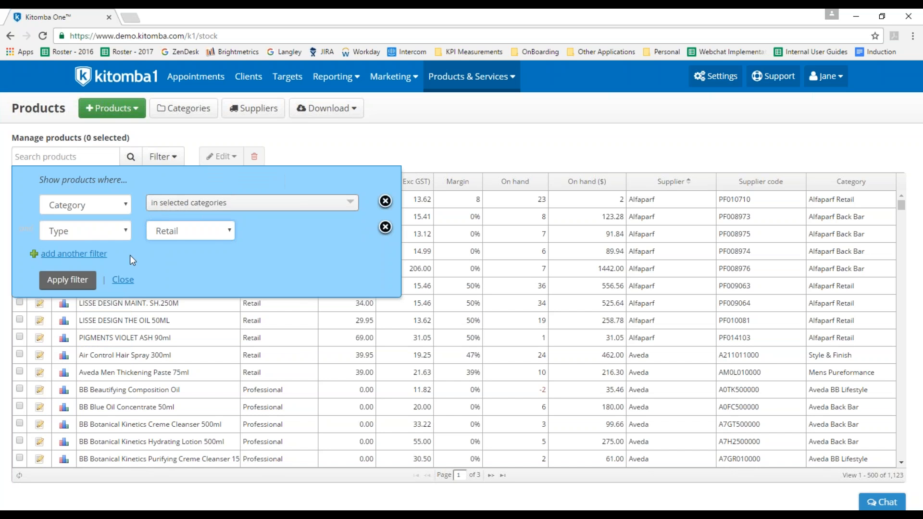
pyautogui.click(47, 281)
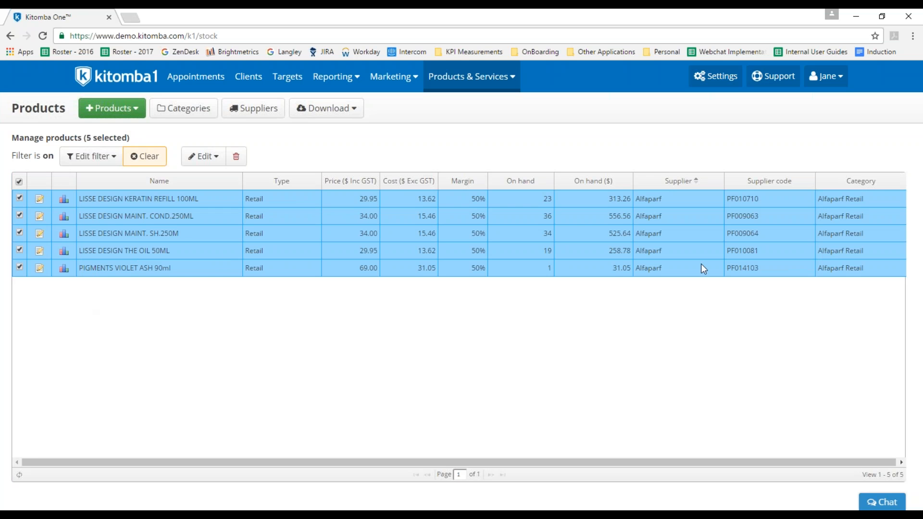
# Try Last modified in place of Type as the second filter condition, and close the filter settings without applying them
pyautogui.click(91, 157)
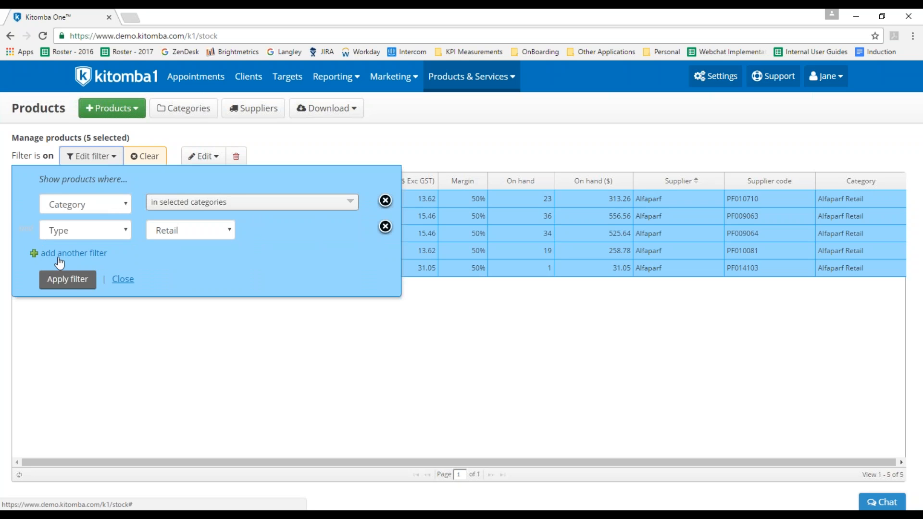
pyautogui.click(309, 144)
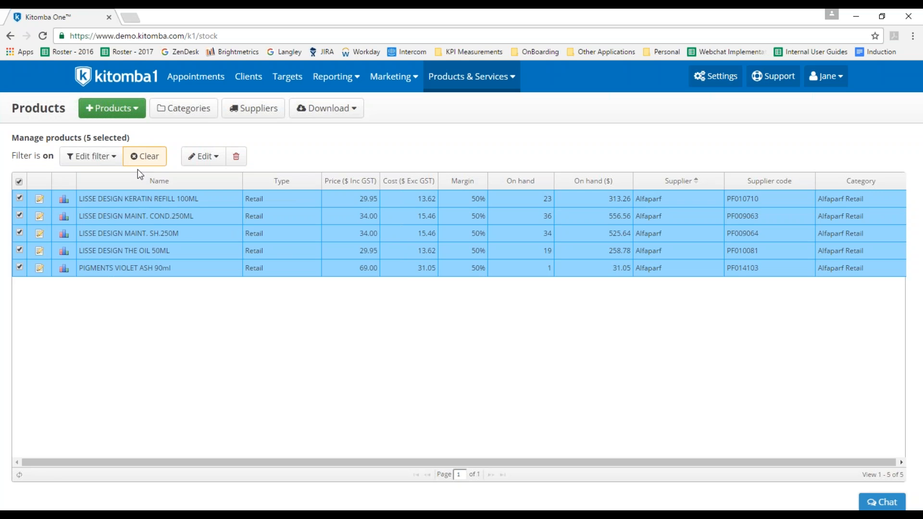
pyautogui.click(116, 158)
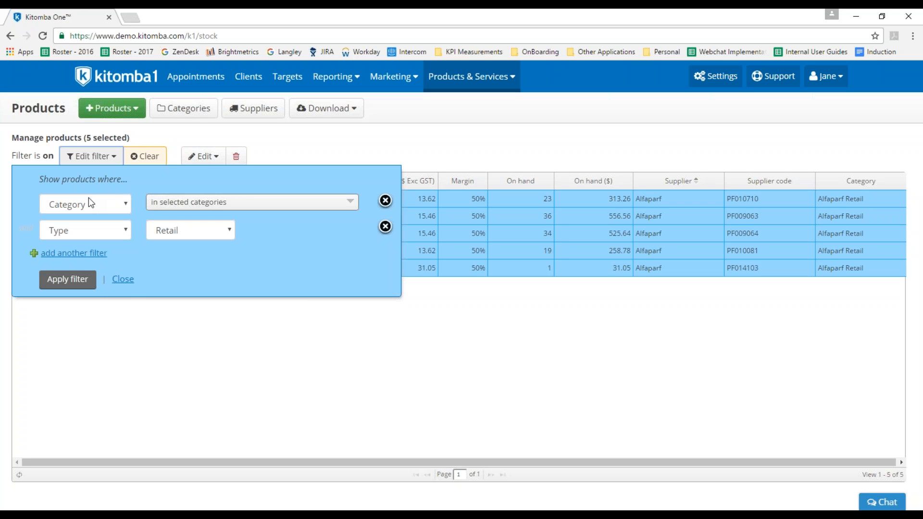
pyautogui.click(105, 229)
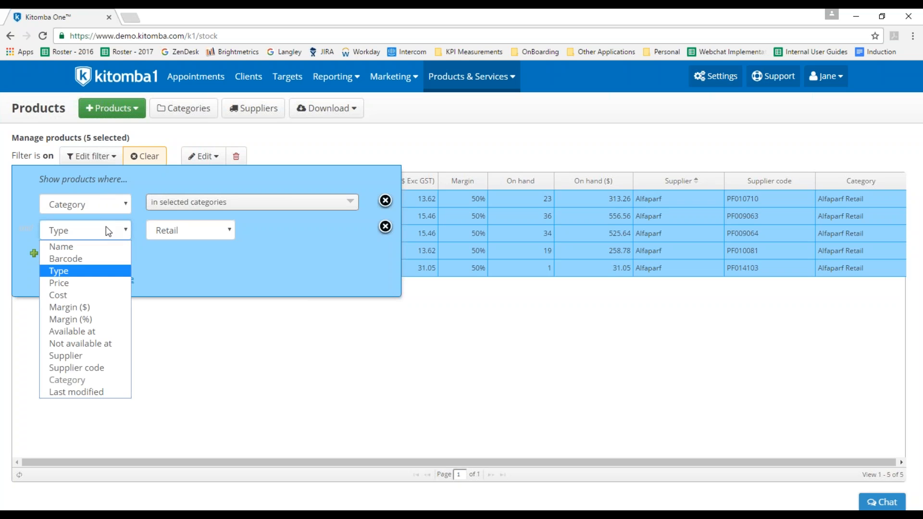
pyautogui.click(86, 392)
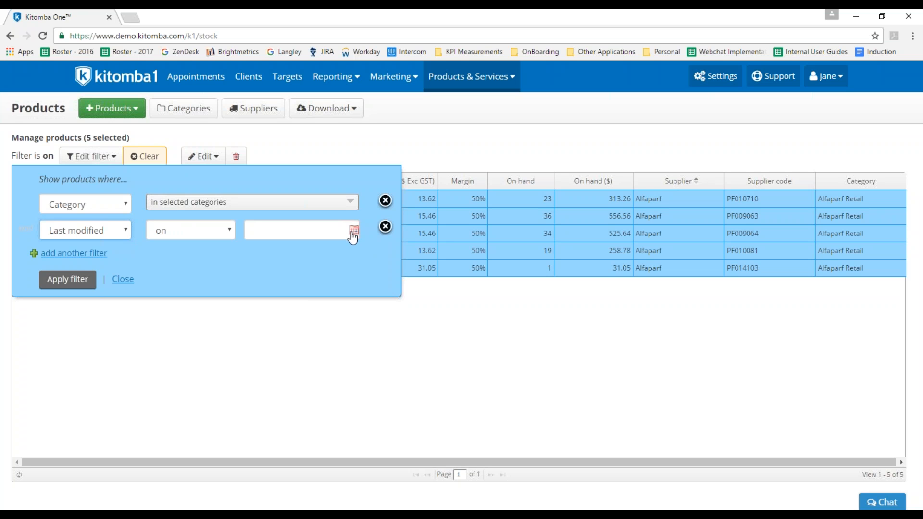
pyautogui.click(123, 279)
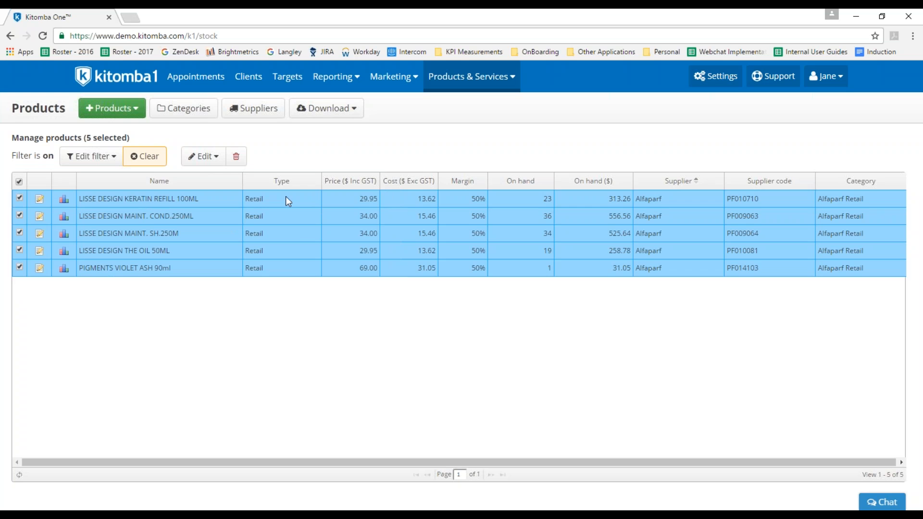
# View the product details of LISSE DESIGN KERATIN REFILL 100ML and close them without saving
pyautogui.click(41, 199)
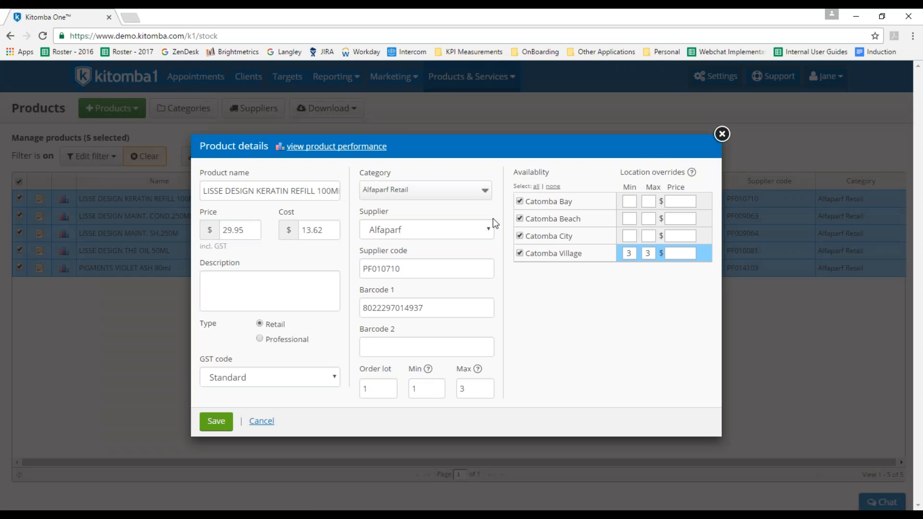
pyautogui.click(715, 139)
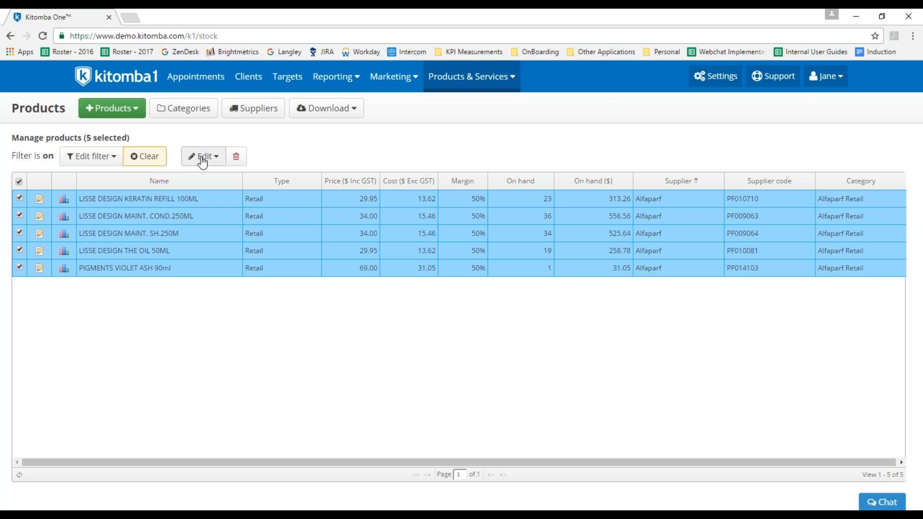
# Deselect all products and select only LISSE DESIGN KERATIN REFILL 100ML, MAINT. COND.250ML and MAINT. SH.250M
pyautogui.click(19, 182)
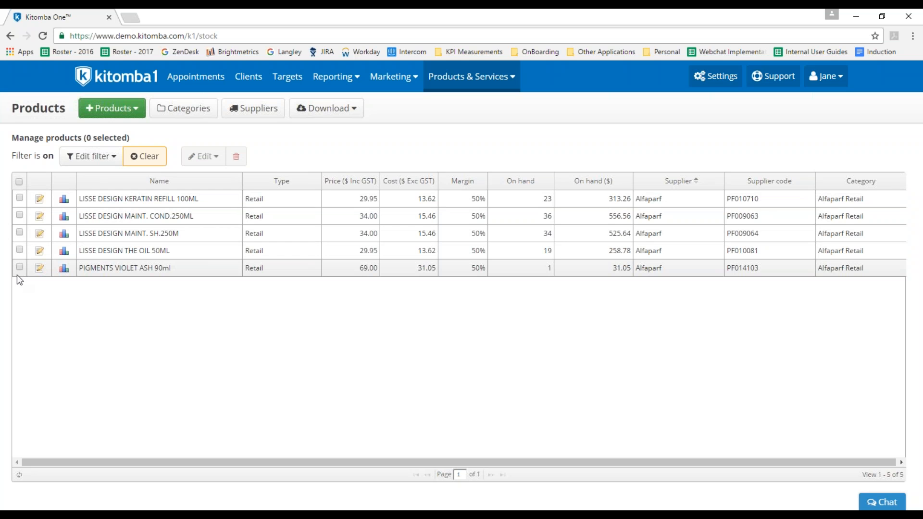
pyautogui.click(19, 182)
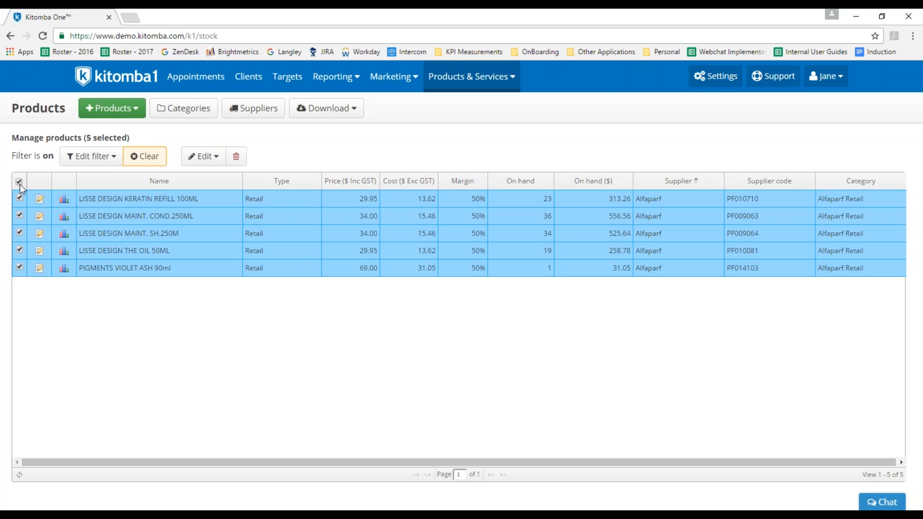
pyautogui.click(20, 182)
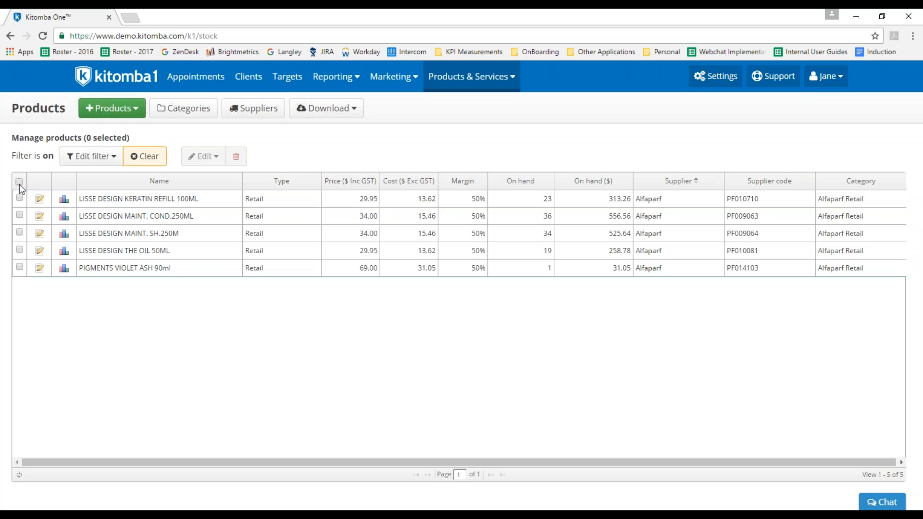
pyautogui.click(19, 198)
pyautogui.click(20, 215)
pyautogui.click(20, 233)
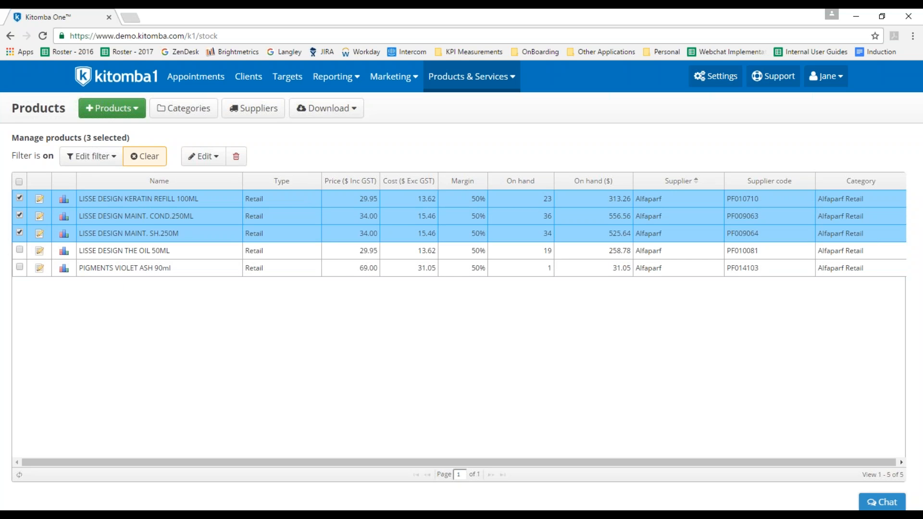
# View the bulk edit options for the selected products, dismiss them and clear the product filter
pyautogui.click(202, 159)
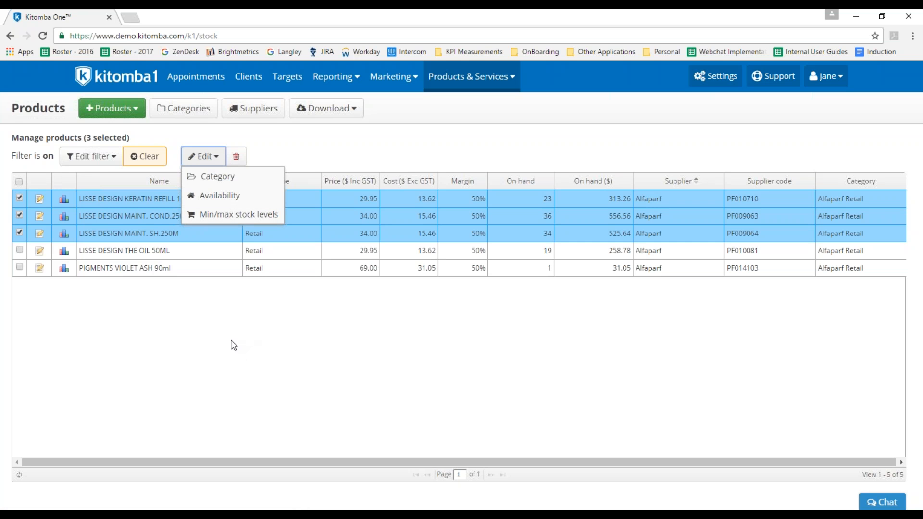
pyautogui.click(182, 342)
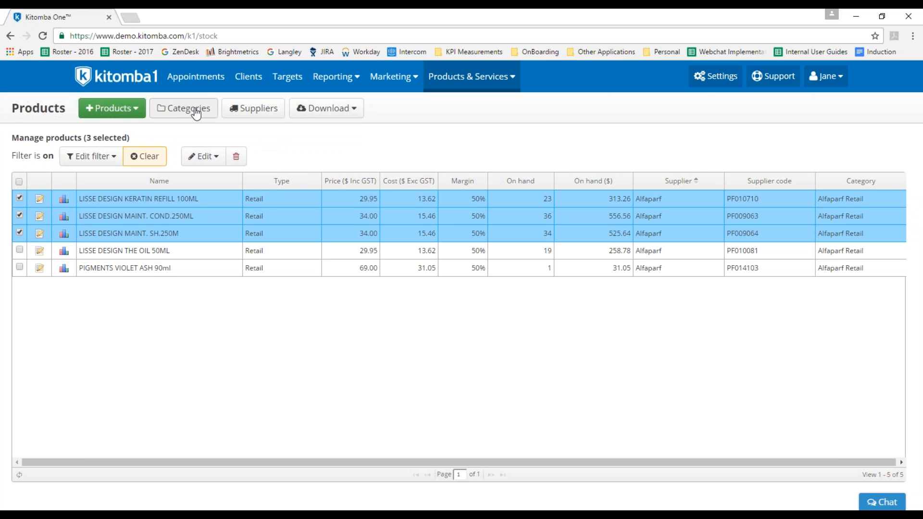
pyautogui.click(150, 159)
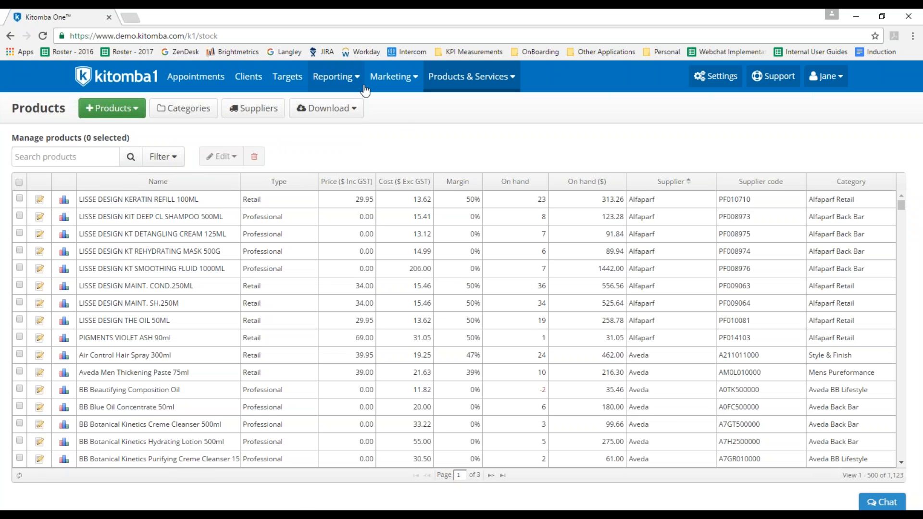
# Look through the available reports, open the Stock value report and expand the Aveda supplier group
pyautogui.click(359, 84)
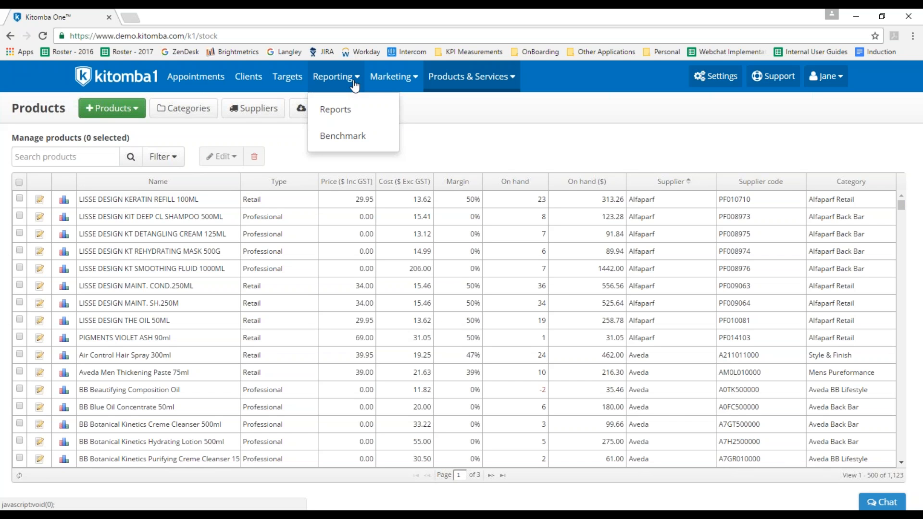
pyautogui.click(345, 111)
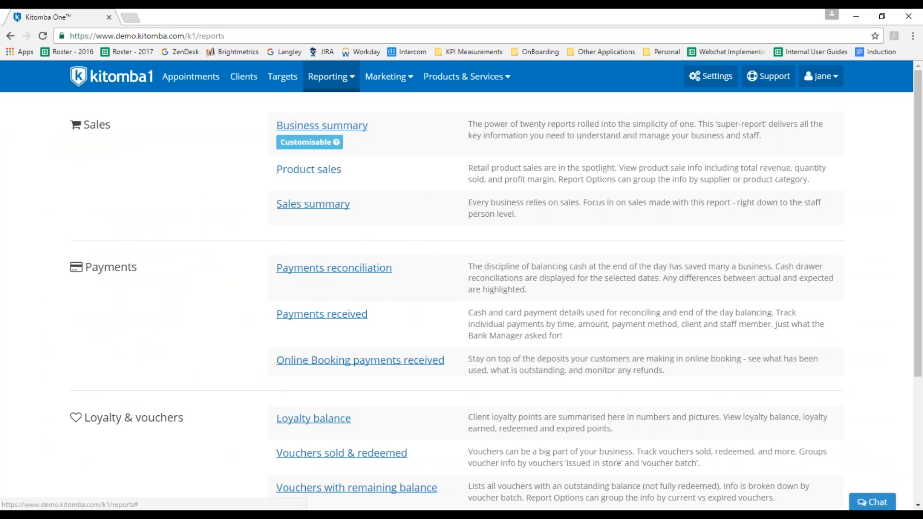
pyautogui.scroll(-4, 440, 328)
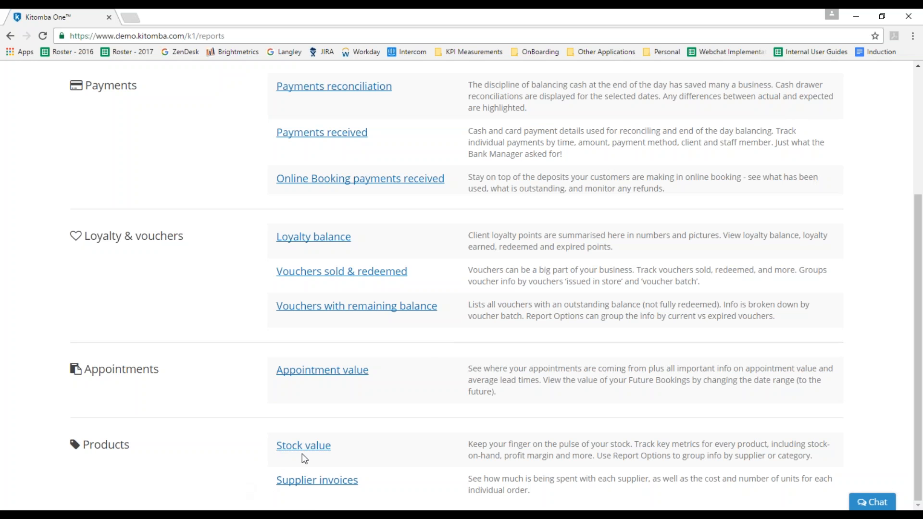
pyautogui.scroll(4, 351, 435)
pyautogui.scroll(-4, 330, 397)
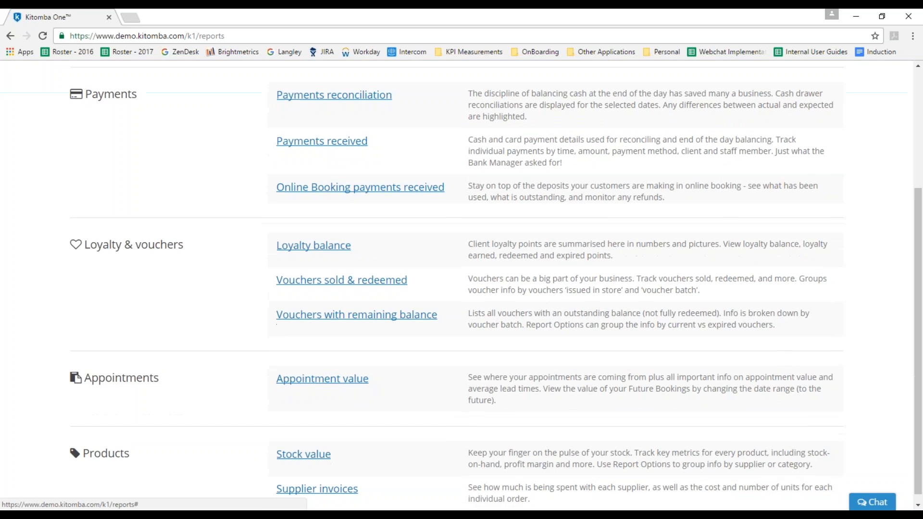
pyautogui.scroll(3, 320, 406)
pyautogui.scroll(-3, 320, 399)
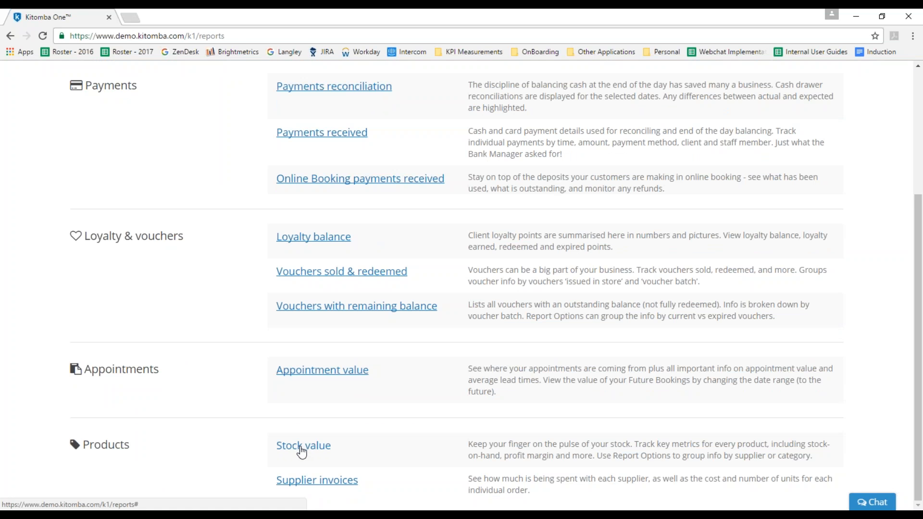
pyautogui.click(302, 451)
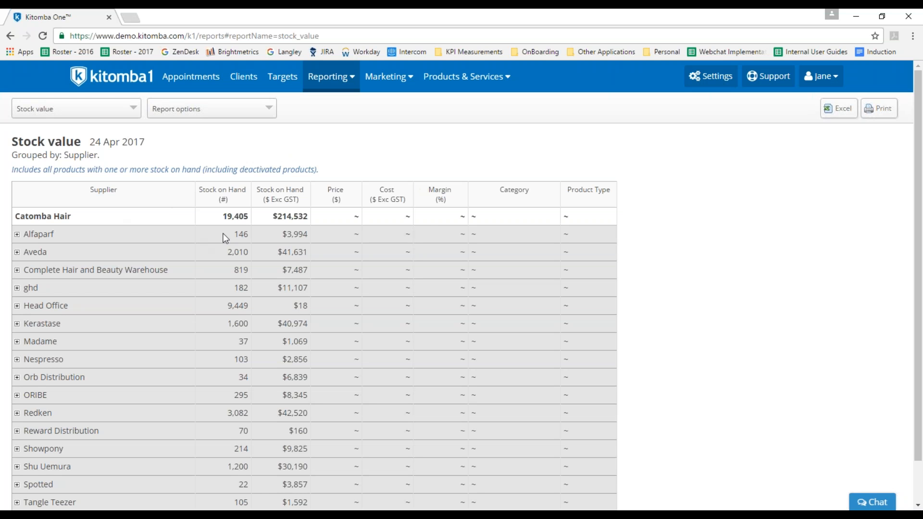
pyautogui.click(18, 252)
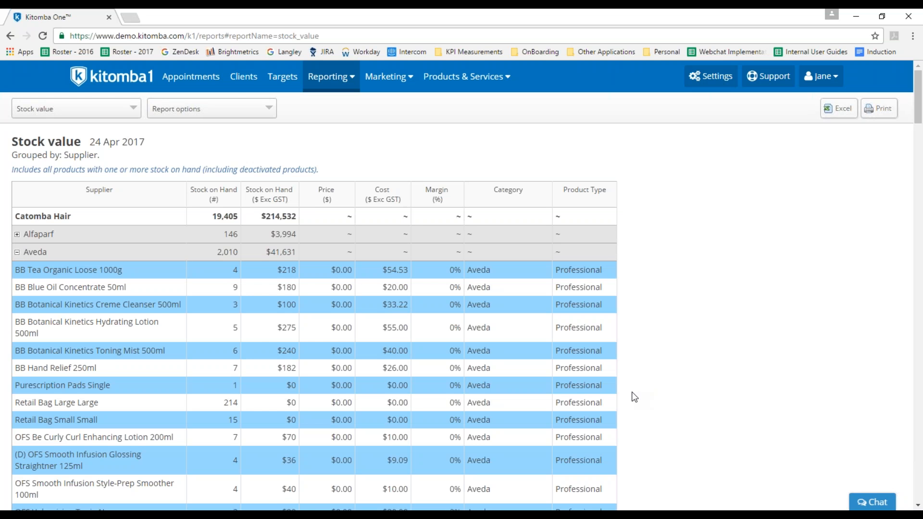
# Review the grouping and location choices for the Stock value report, and update it grouped by Supplier for all locations
pyautogui.click(239, 108)
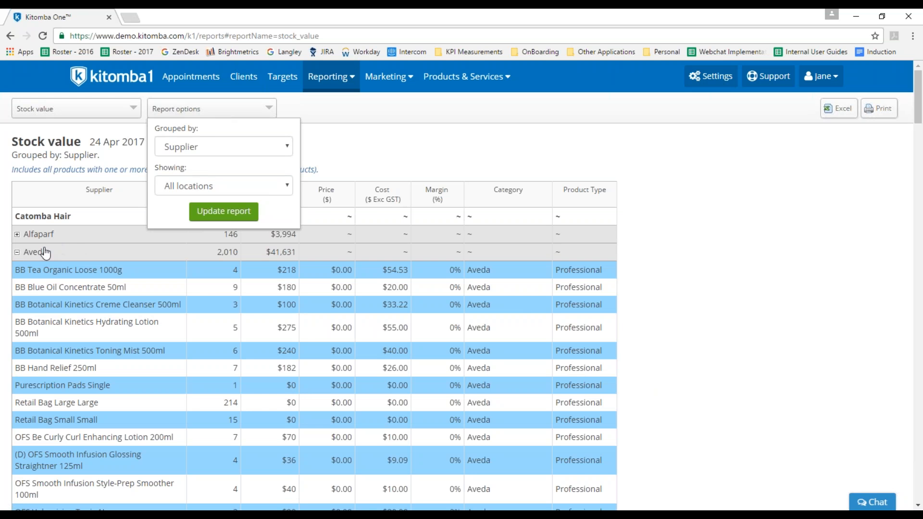
pyautogui.click(202, 146)
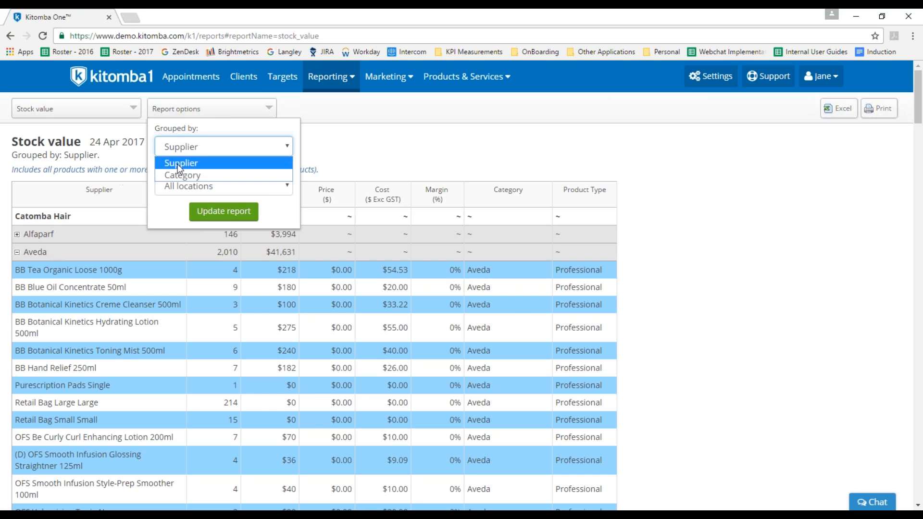
pyautogui.click(242, 137)
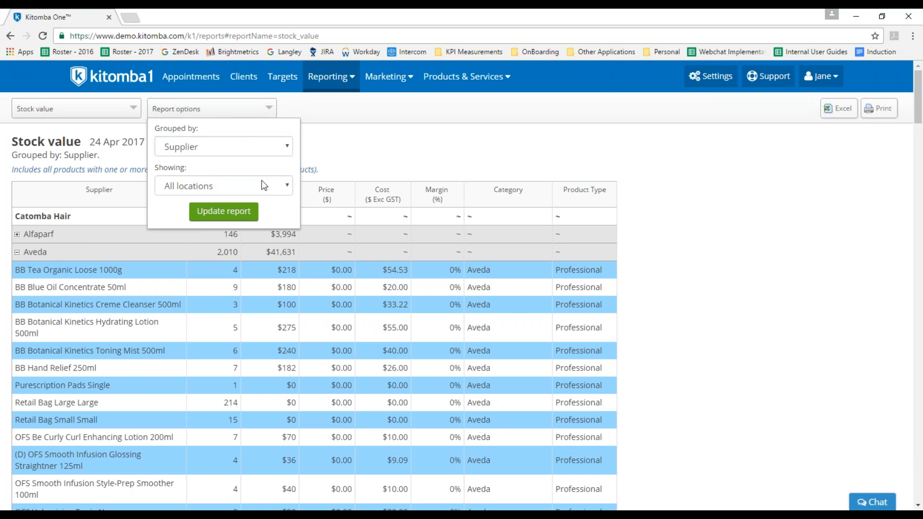
pyautogui.click(273, 186)
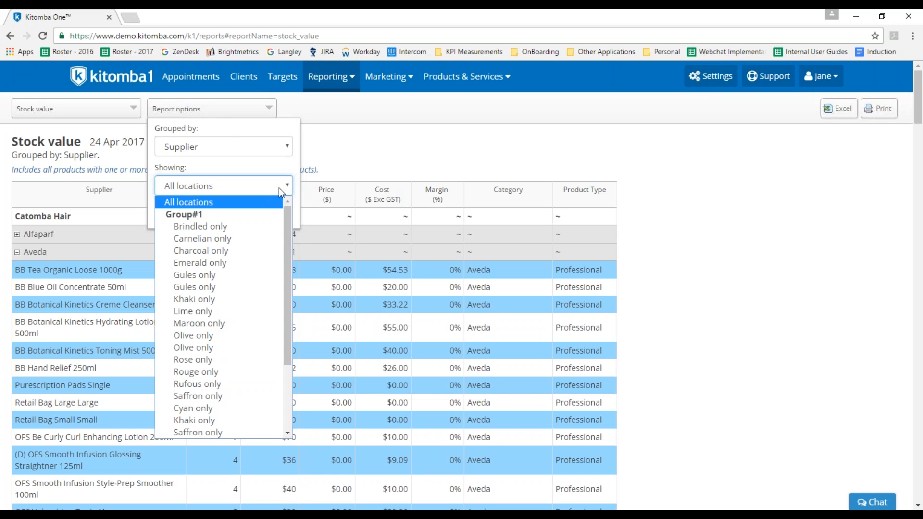
pyautogui.moveTo(285, 218); pyautogui.dragTo(276, 354)
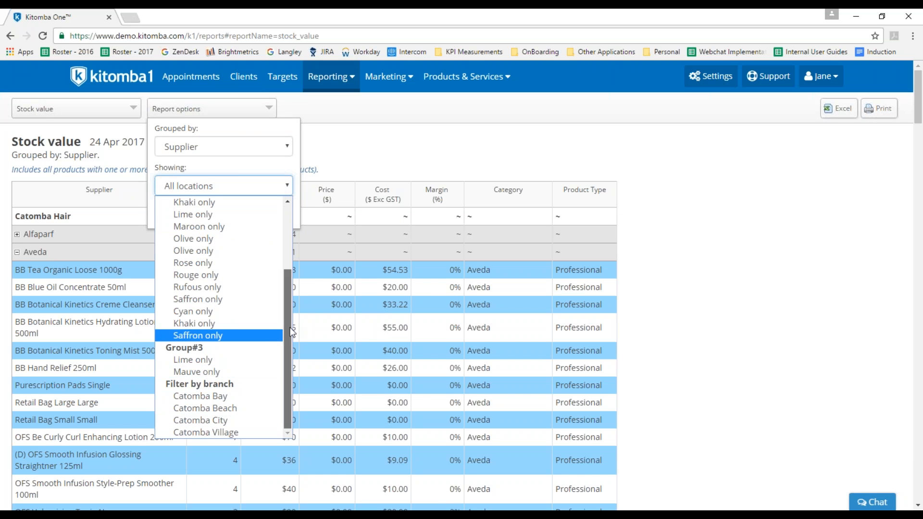
pyautogui.moveTo(292, 331); pyautogui.dragTo(251, 149)
pyautogui.click(251, 179)
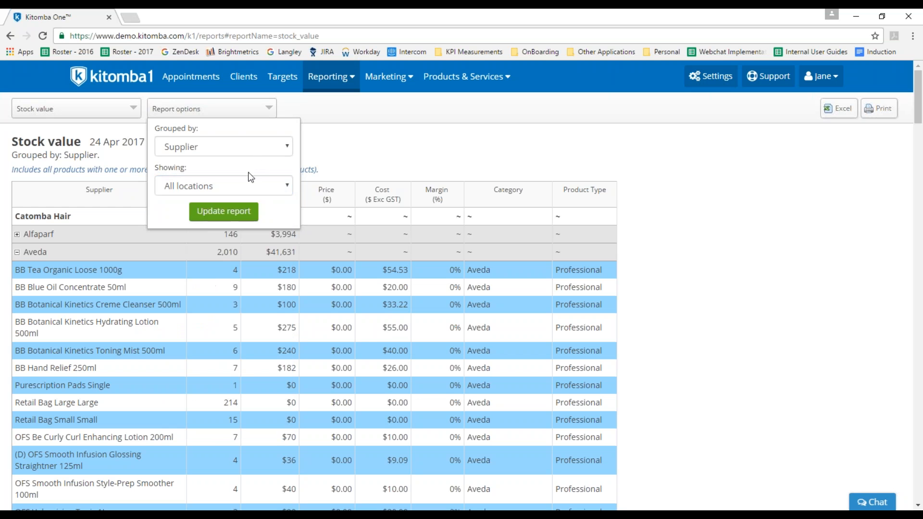
pyautogui.click(239, 212)
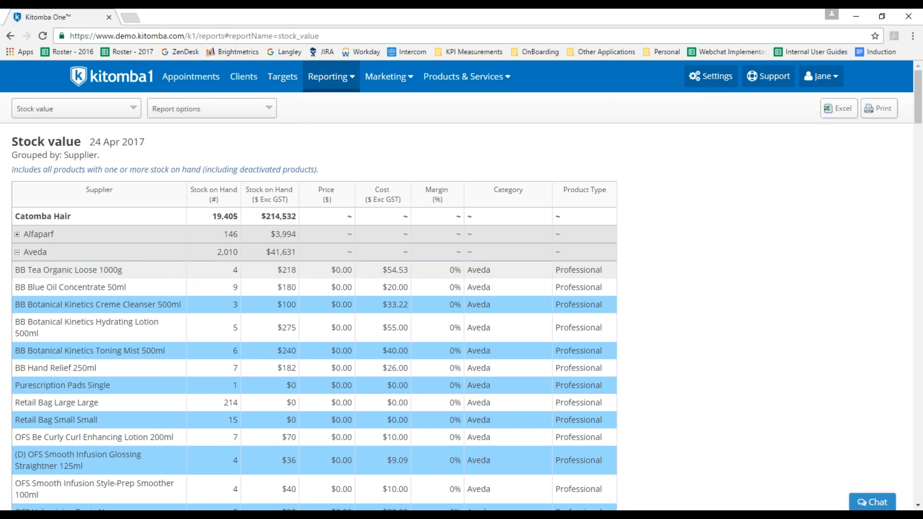
# Examine the stock on hand, price, cost, margin, category and product type of the Aveda products in the report
pyautogui.scroll(-6, 365, 260)
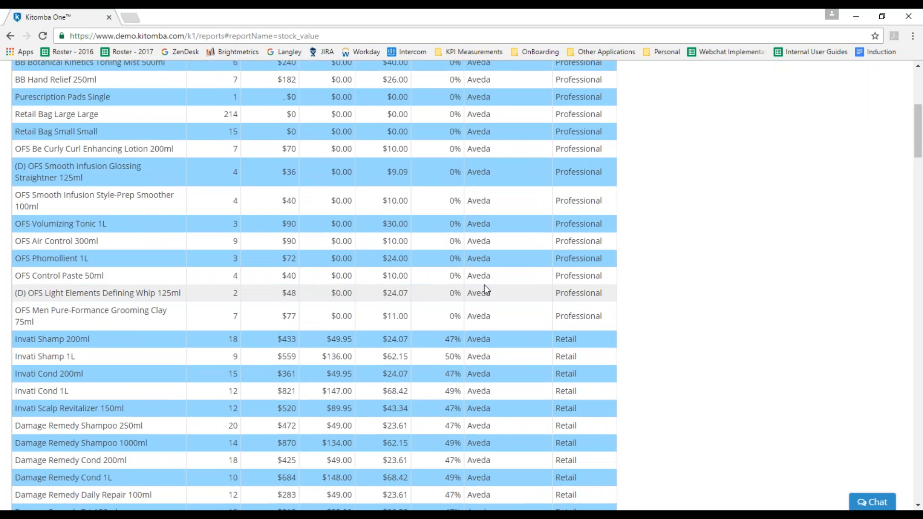
pyautogui.scroll(6, 484, 285)
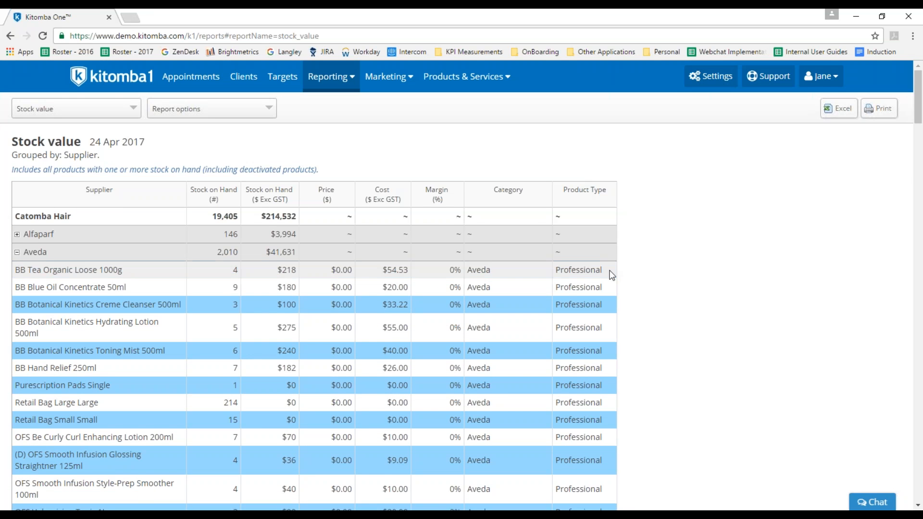
pyautogui.scroll(-10, 573, 312)
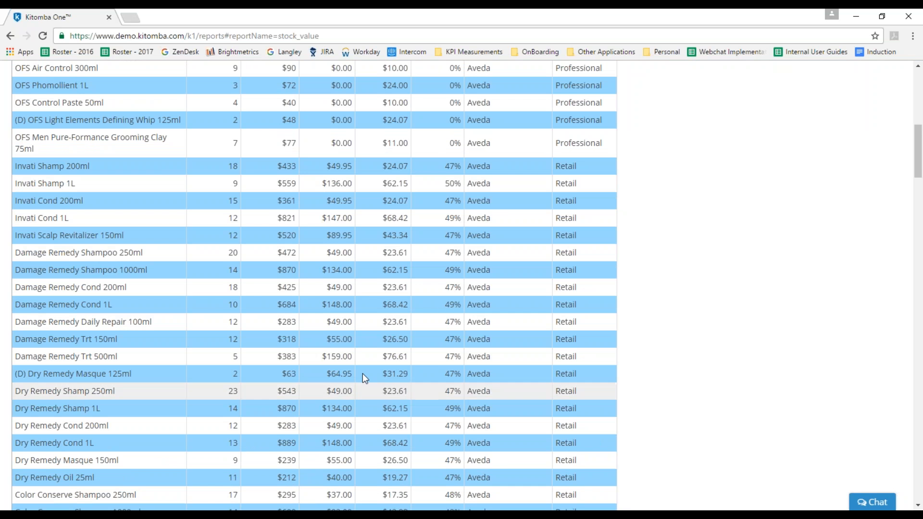
pyautogui.scroll(9, 280, 270)
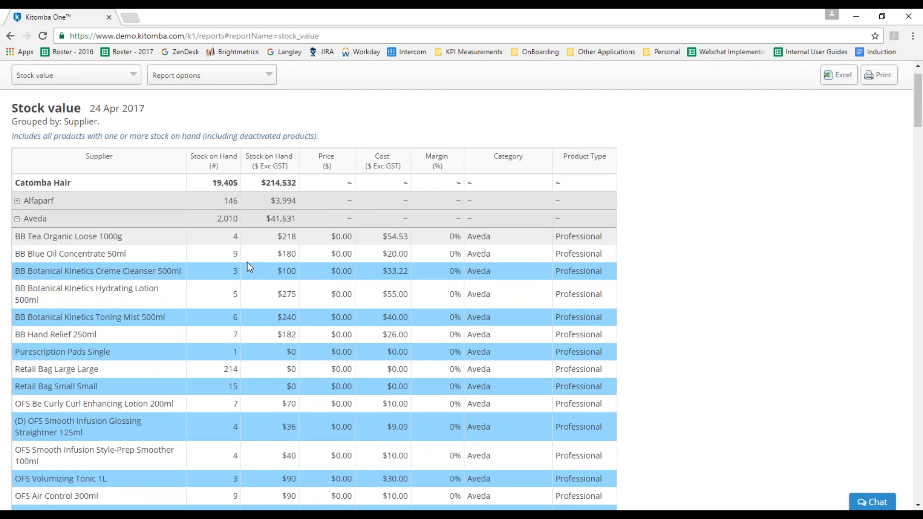
pyautogui.scroll(-2, 247, 263)
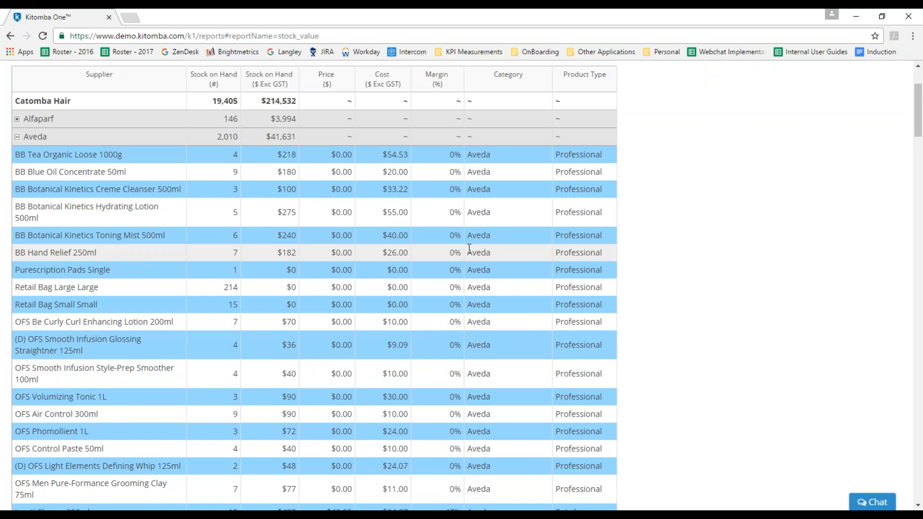
pyautogui.scroll(2, 378, 282)
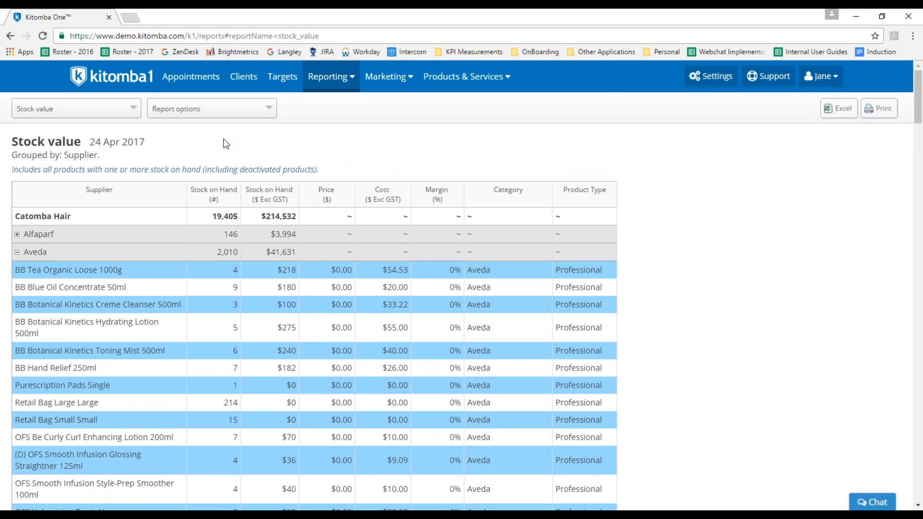
# Open the Product sales report and update it for the Last month date range
pyautogui.click(124, 114)
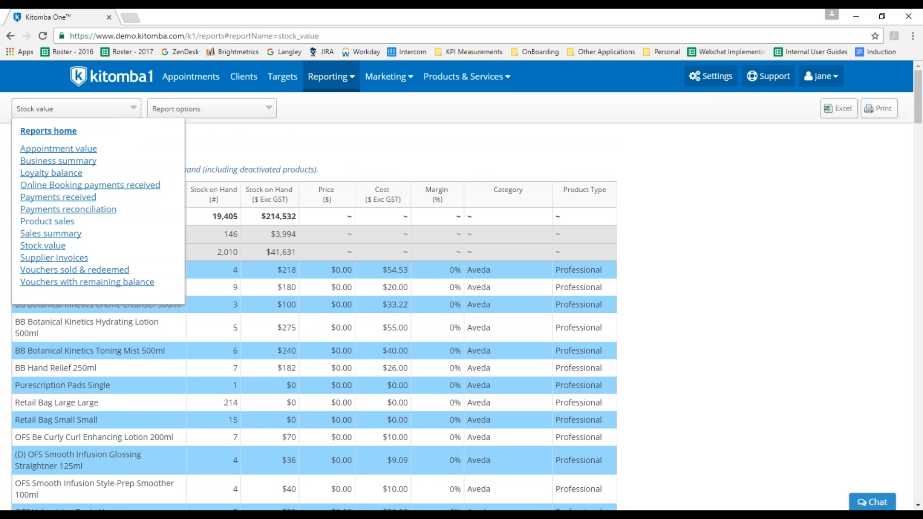
pyautogui.click(68, 222)
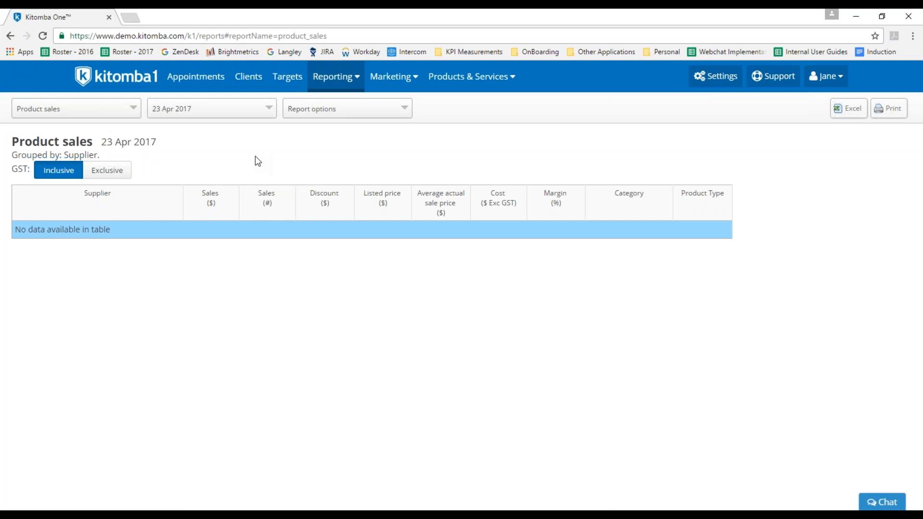
pyautogui.click(236, 116)
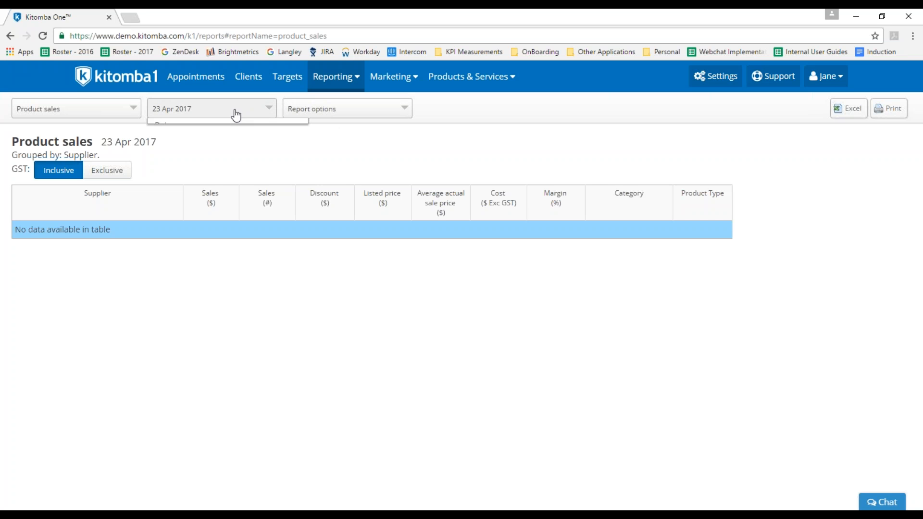
pyautogui.click(284, 150)
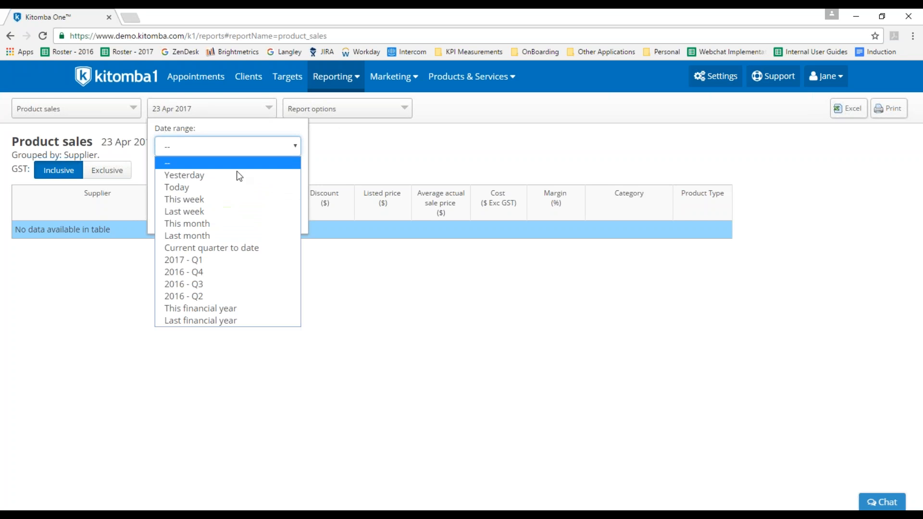
pyautogui.click(201, 234)
pyautogui.click(228, 216)
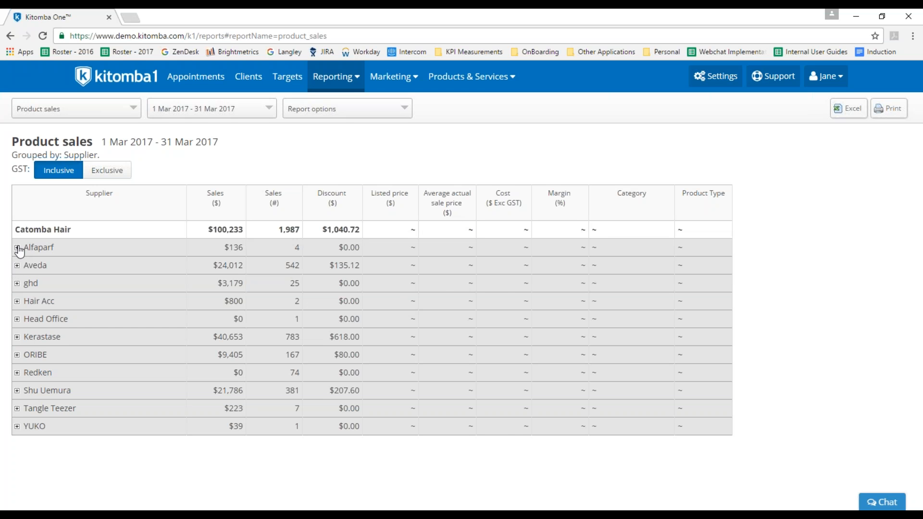
# Expand the Aveda supplier group and compare the margins of Damage Remedy Cond 200ml and Damage Remedy Shampoo 250ml
pyautogui.click(17, 265)
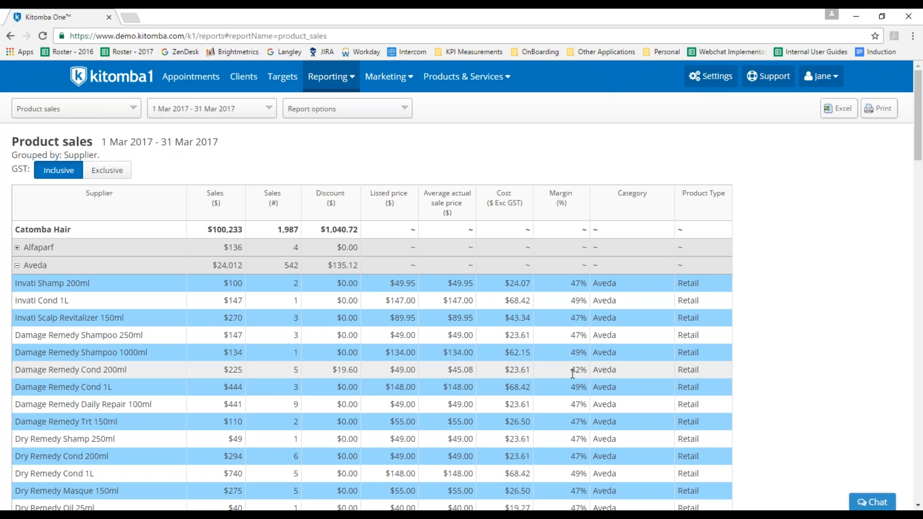
pyautogui.moveTo(570, 371); pyautogui.dragTo(588, 371)
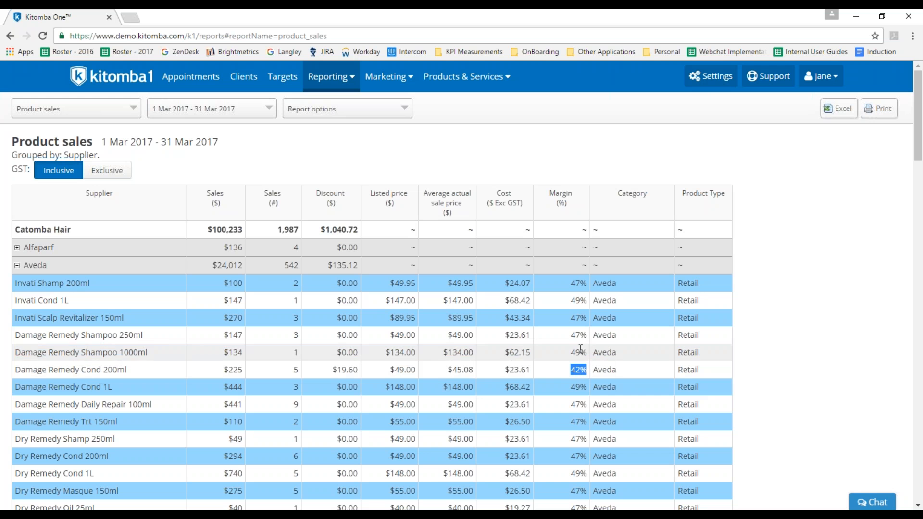
pyautogui.moveTo(593, 335); pyautogui.dragTo(571, 335)
pyautogui.click(585, 379)
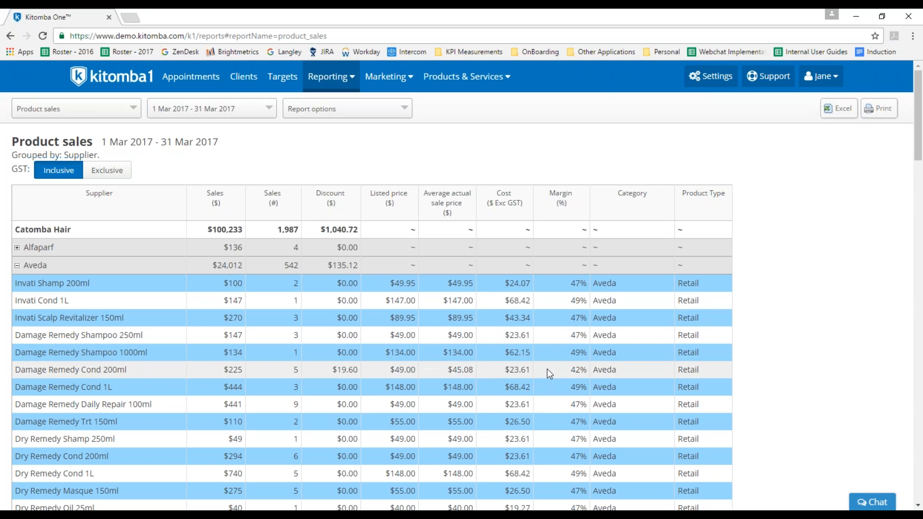
pyautogui.scroll(-6, 147, 326)
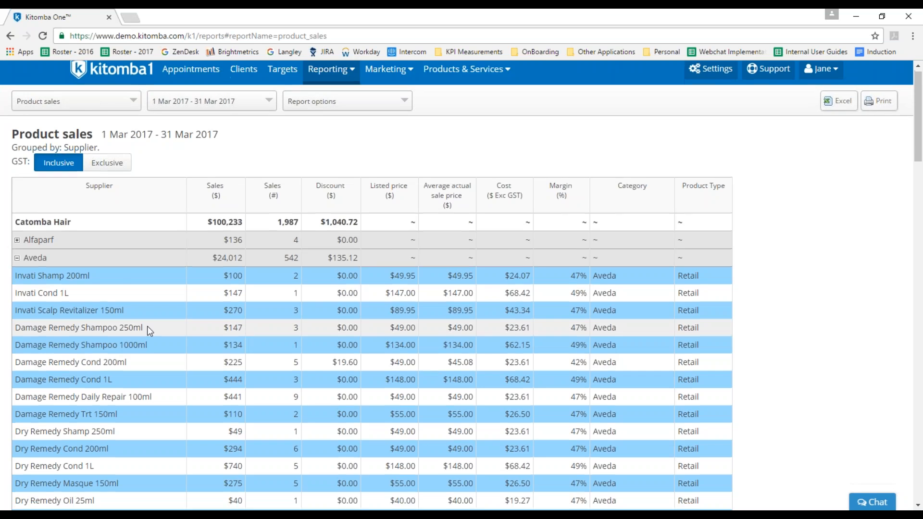
pyautogui.scroll(6, 140, 424)
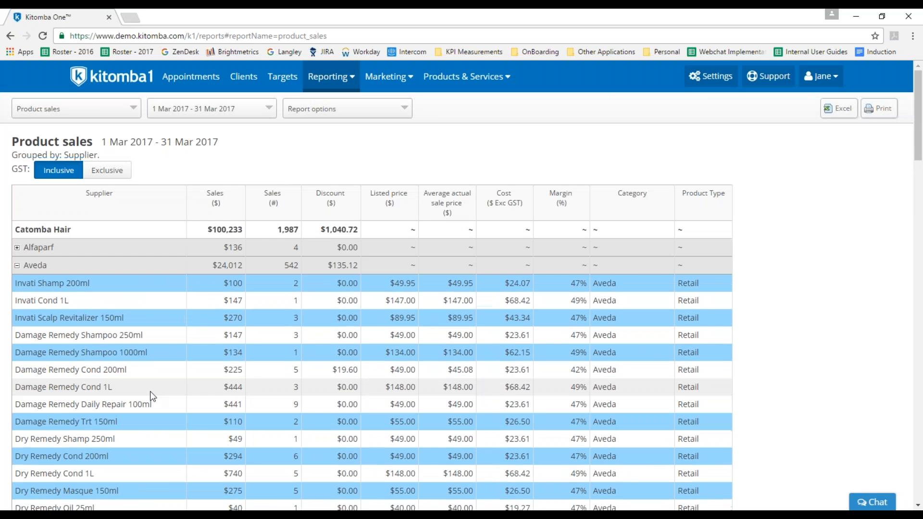
# Review the Supplier and Category grouping choices for the Product sales report and dismiss them without changes
pyautogui.click(344, 108)
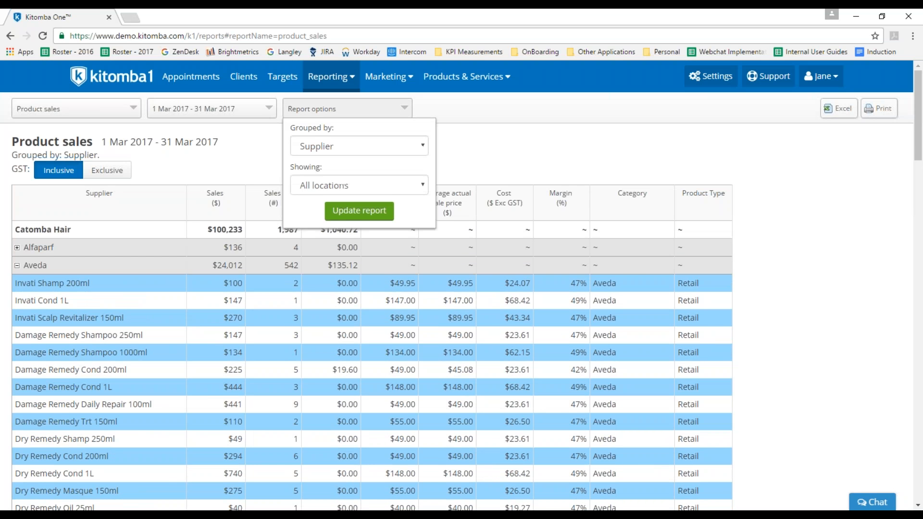
pyautogui.click(356, 153)
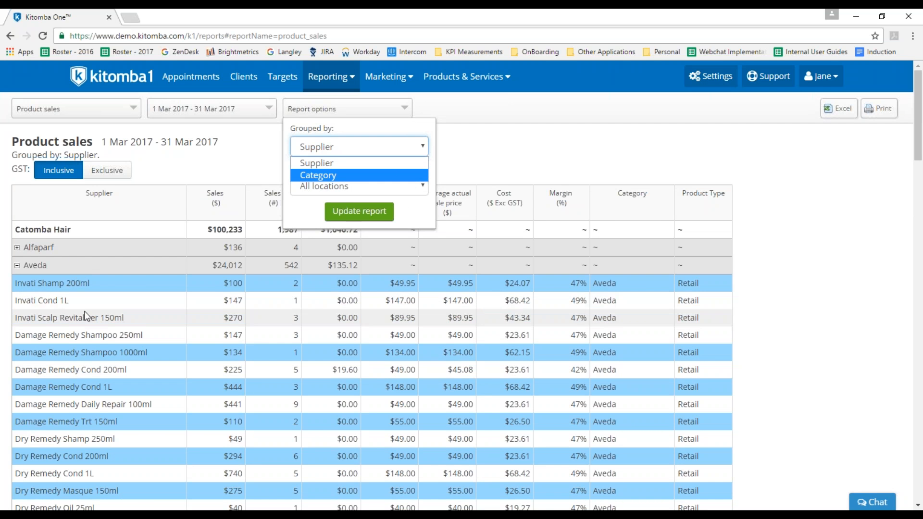
pyautogui.click(495, 144)
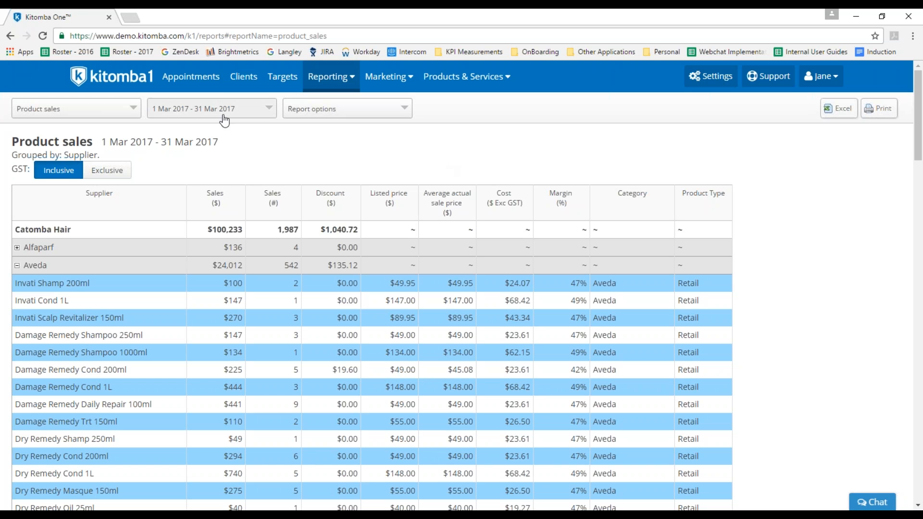
# Open the Supplier invoices report, examine the invoices in Catomba Bay's location detail, and return to the overview
pyautogui.click(85, 111)
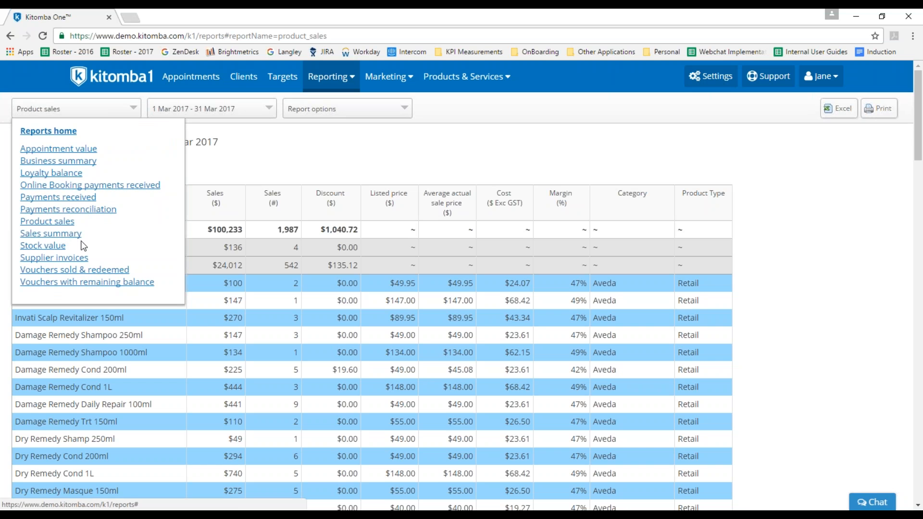
pyautogui.click(72, 258)
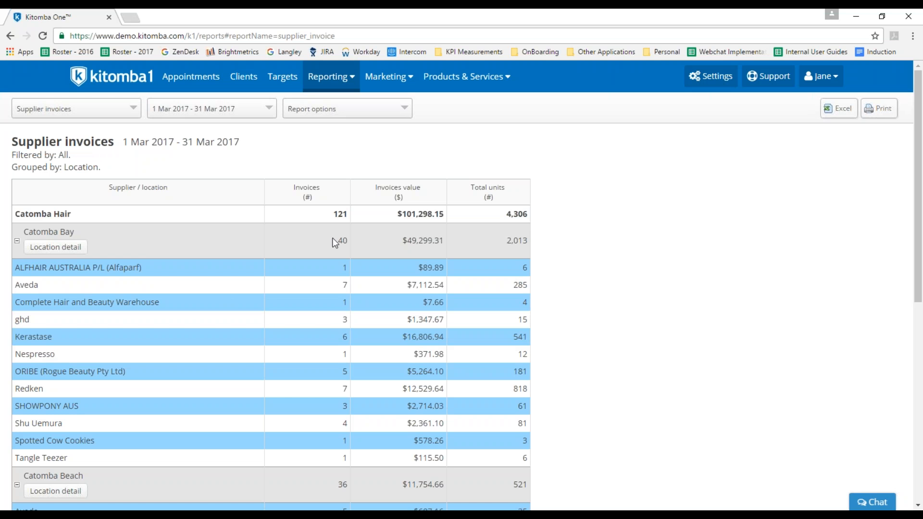
pyautogui.click(52, 247)
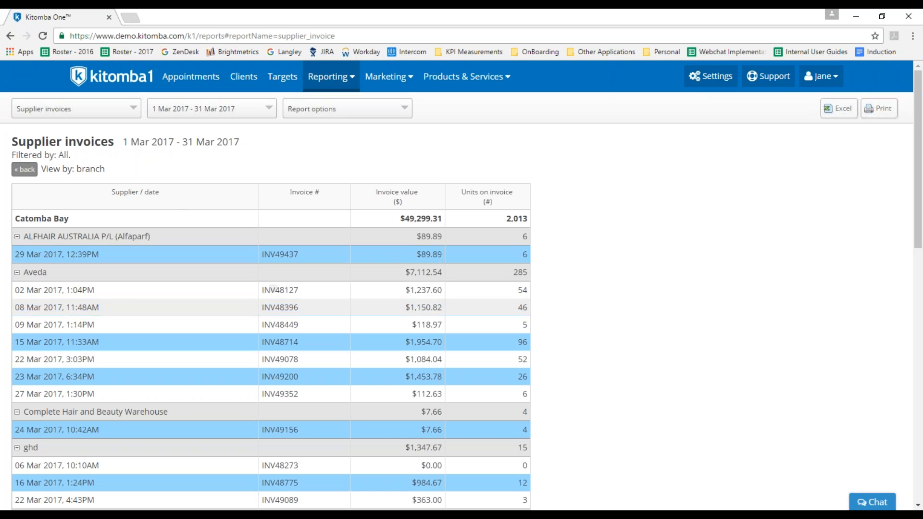
pyautogui.click(355, 302)
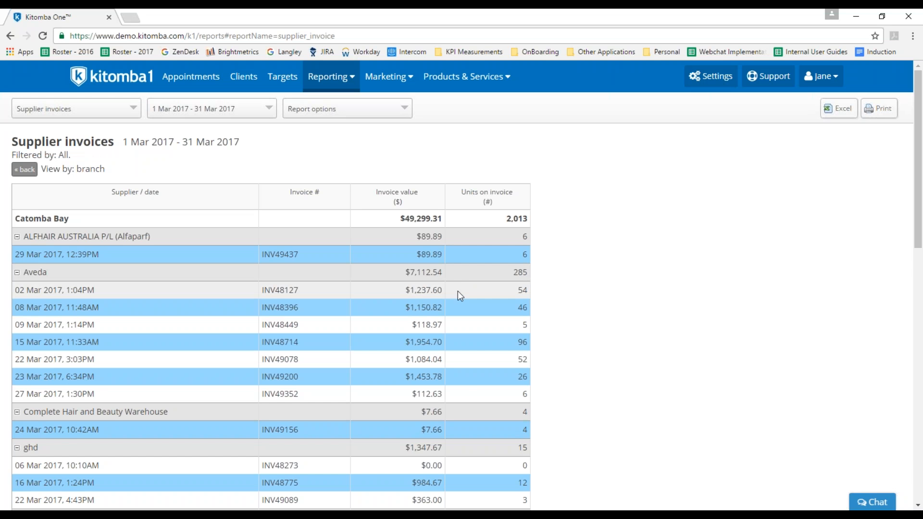
pyautogui.click(30, 172)
# Return to the product list, view the performance details of LISSE DESIGN KERATIN REFILL 100ML, and close them
pyautogui.click(466, 76)
pyautogui.click(452, 110)
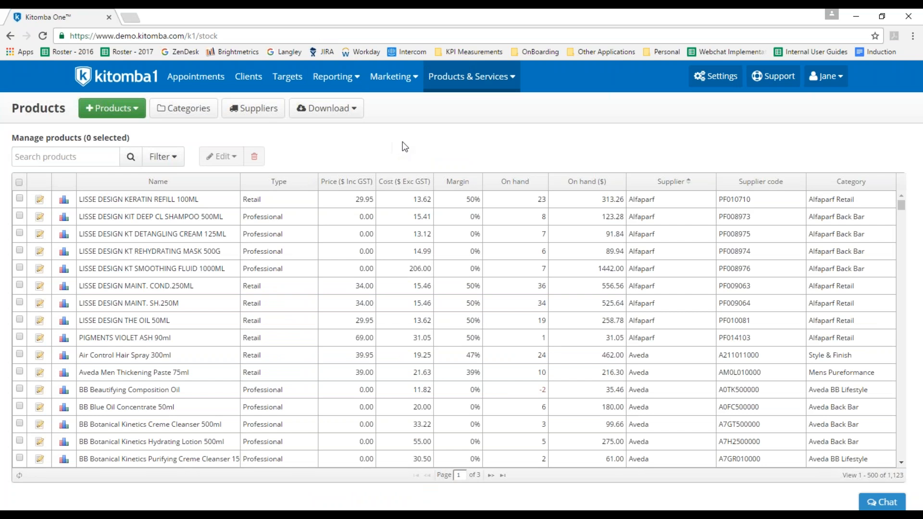
pyautogui.click(64, 201)
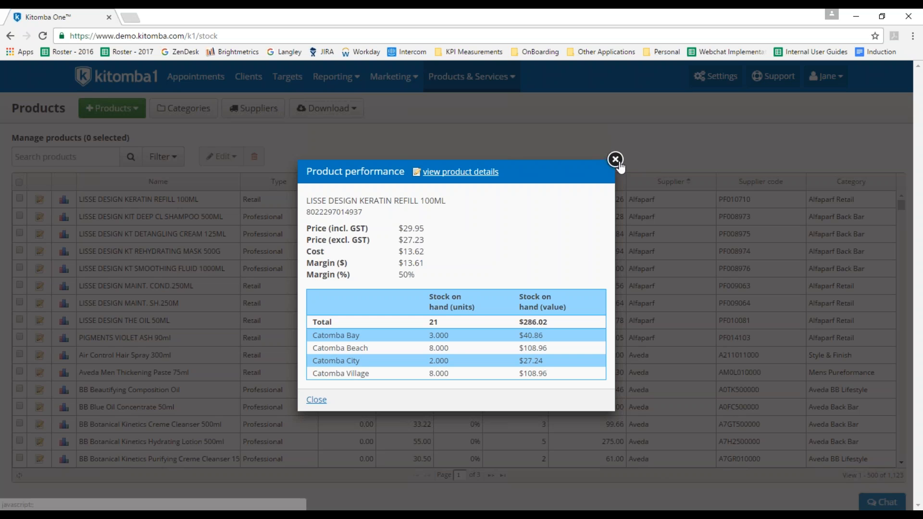
pyautogui.click(613, 157)
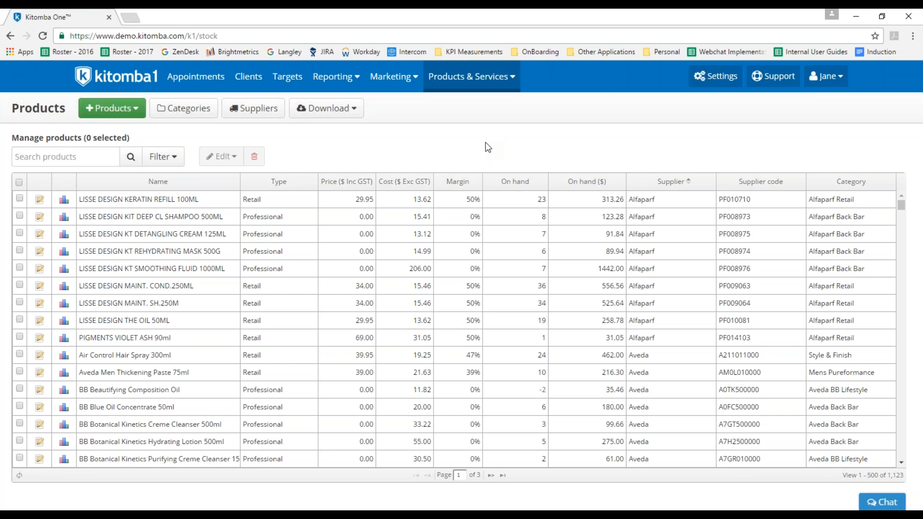
# Delete the product LISSE DESIGN KERATIN REFILL 100ML
pyautogui.click(20, 198)
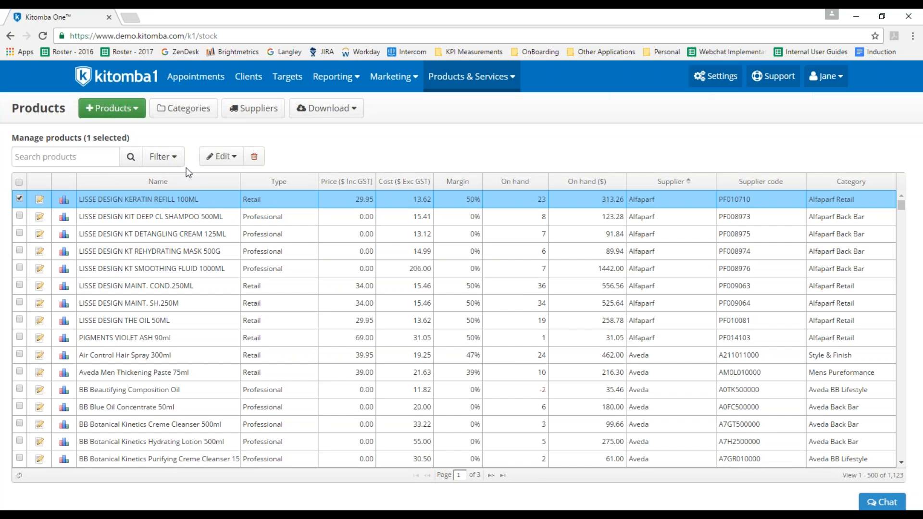
pyautogui.click(254, 157)
pyautogui.click(377, 317)
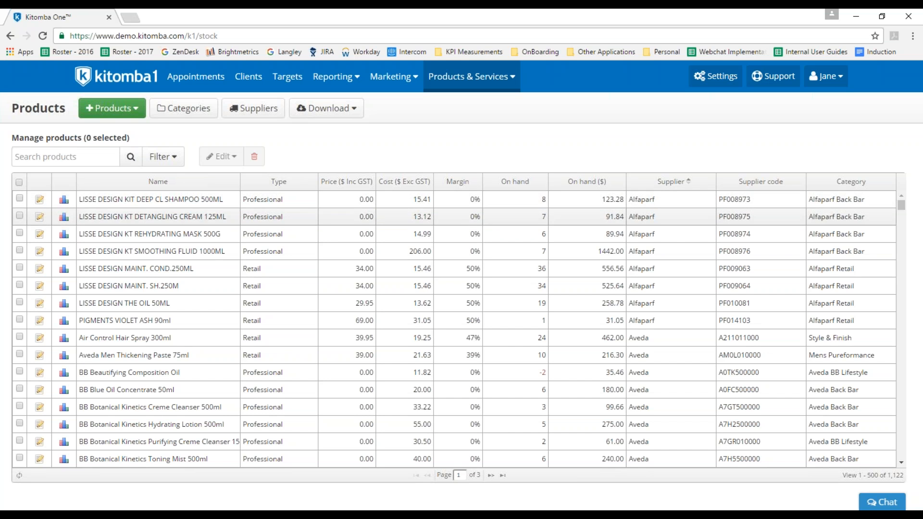
# Delete the products LISSE DESIGN KIT DEEP CL SHAMPOO 500ML, KT DETANGLING CREAM 125ML and KT REHYDRATING MASK 500G together
pyautogui.click(19, 199)
pyautogui.click(20, 216)
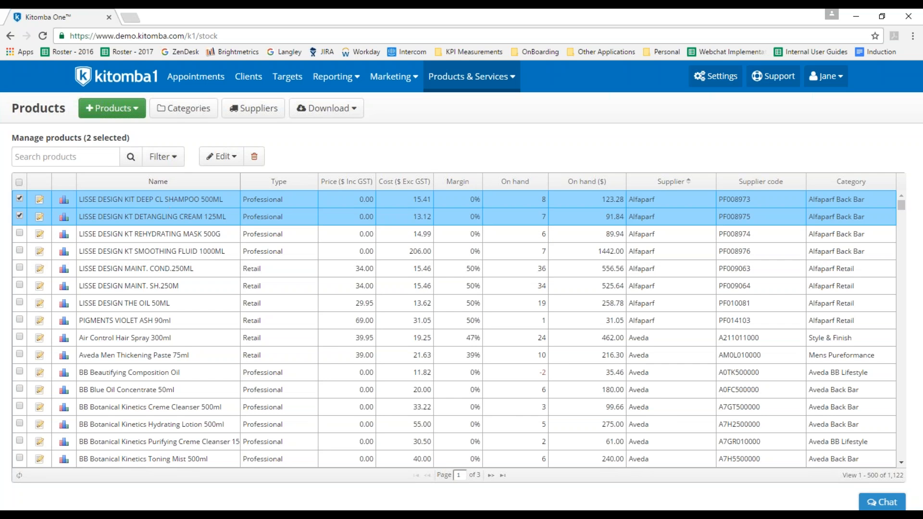
pyautogui.click(20, 234)
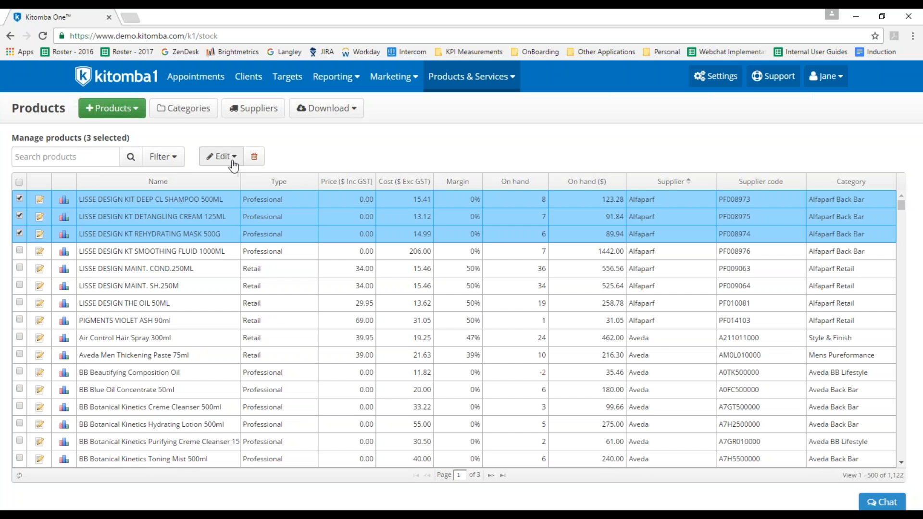
pyautogui.click(254, 157)
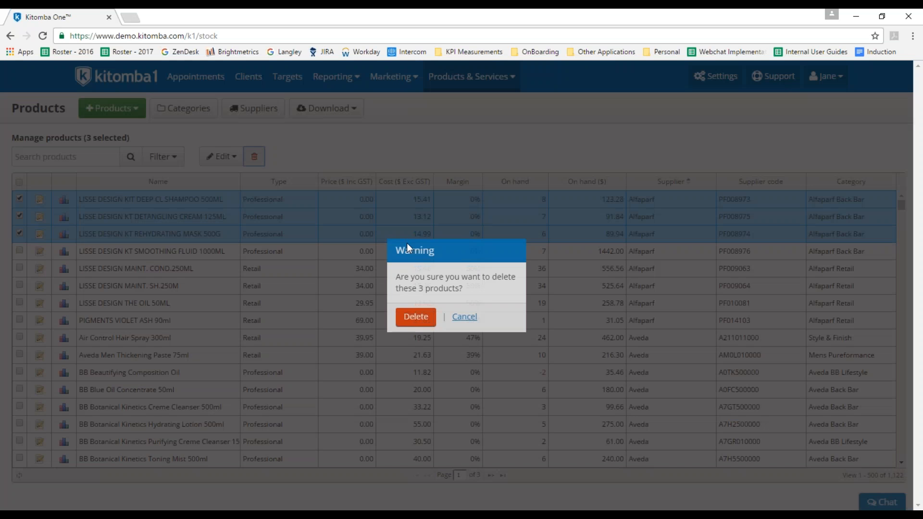
pyautogui.click(411, 319)
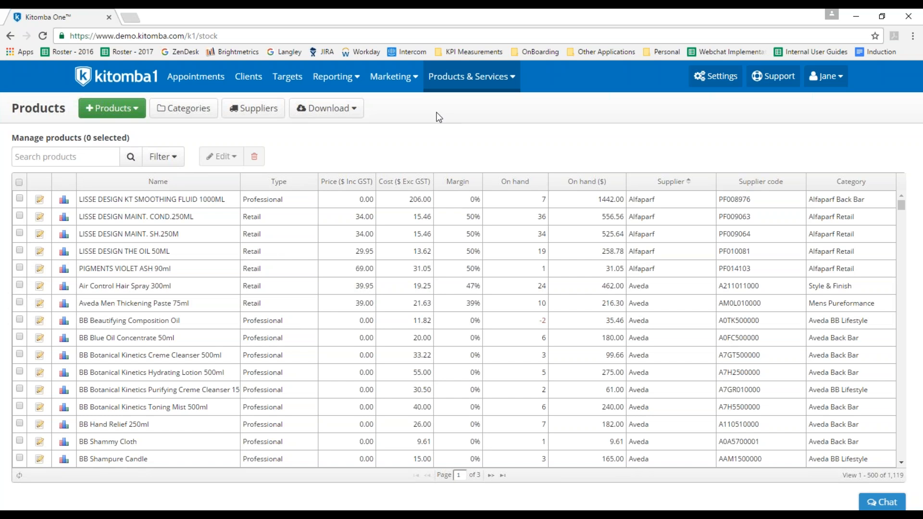
# View the file requirements for importing a product list, and close the import dialog
pyautogui.click(137, 110)
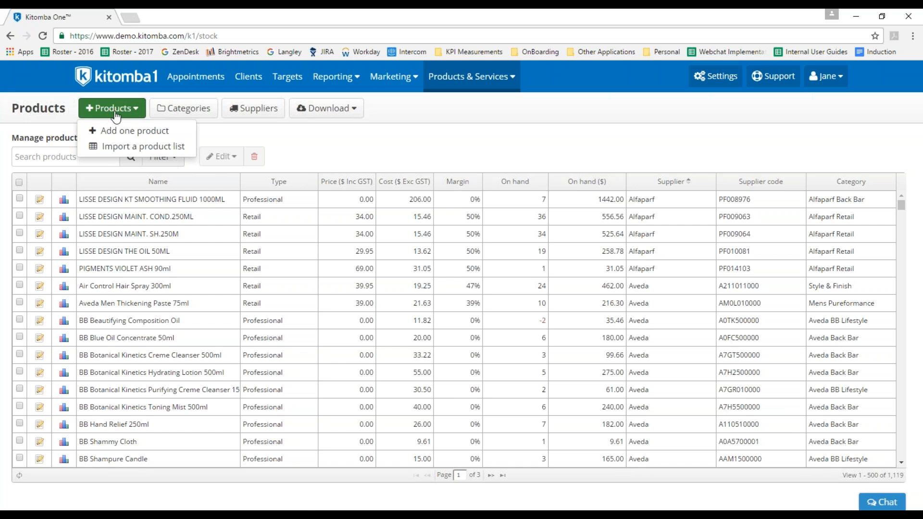
pyautogui.click(122, 153)
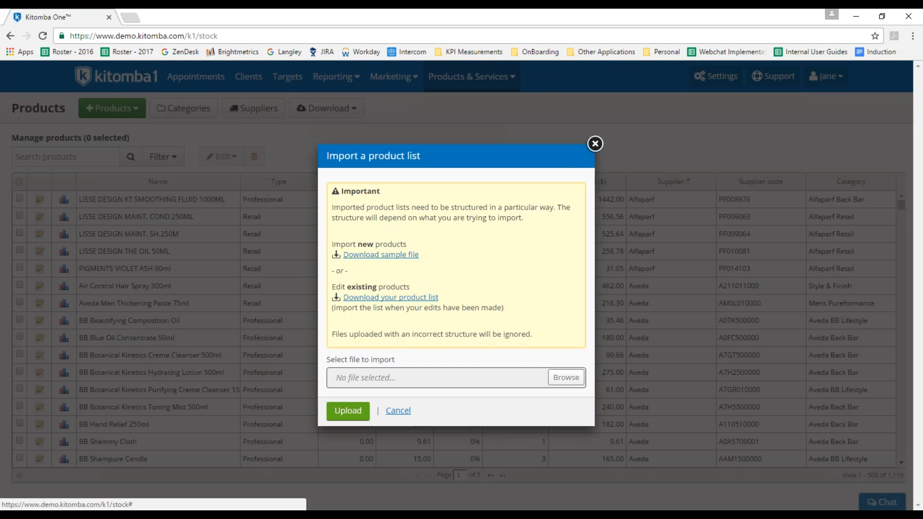
pyautogui.click(595, 143)
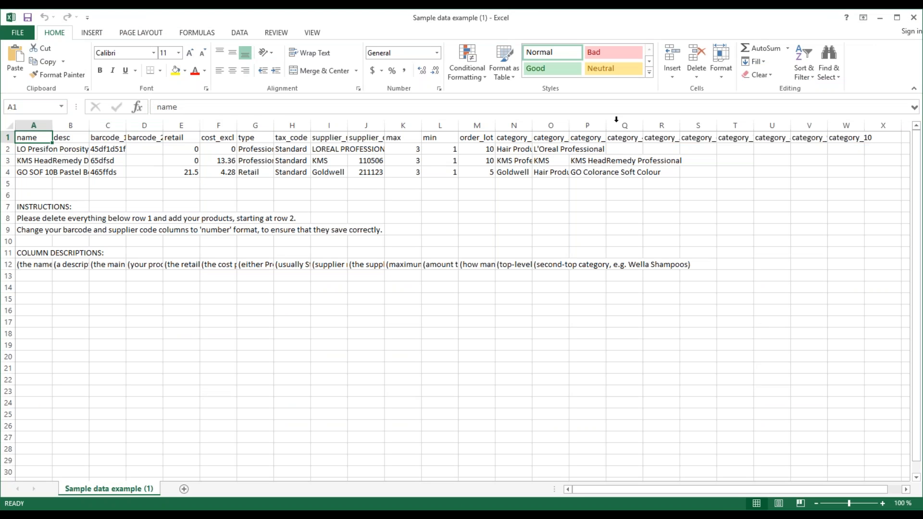
# Examine the example products, instructions and barcode columns of the sample import file in Excel
pyautogui.moveTo(35, 149); pyautogui.dragTo(436, 161)
pyautogui.click(401, 184)
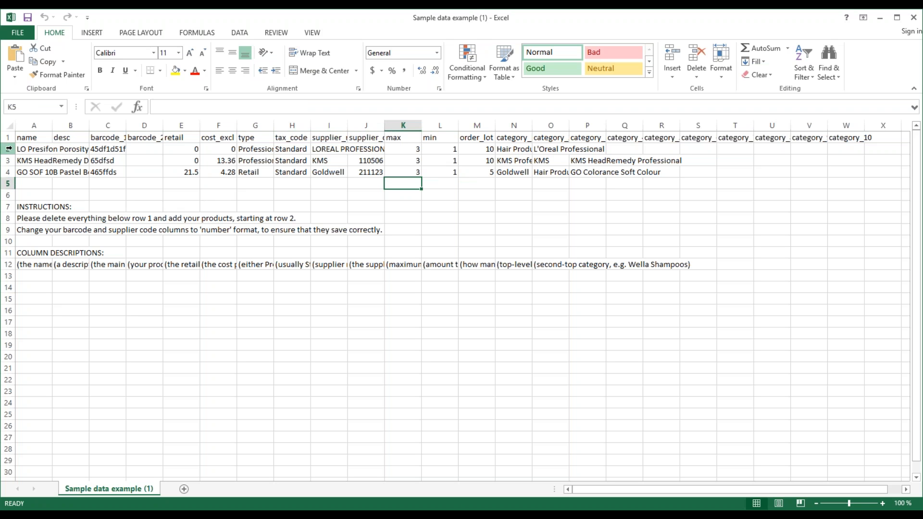
pyautogui.moveTo(9, 149); pyautogui.dragTo(8, 276)
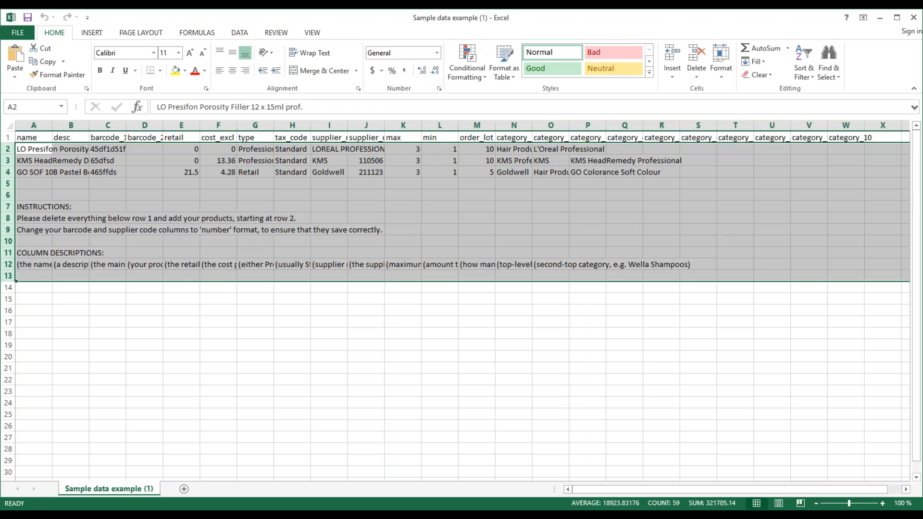
pyautogui.click(181, 310)
pyautogui.click(100, 148)
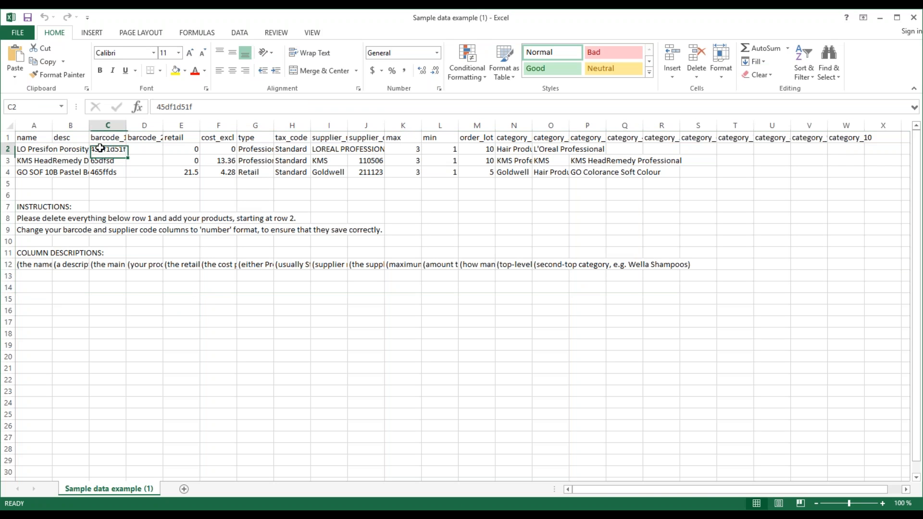
pyautogui.click(147, 150)
pyautogui.click(153, 167)
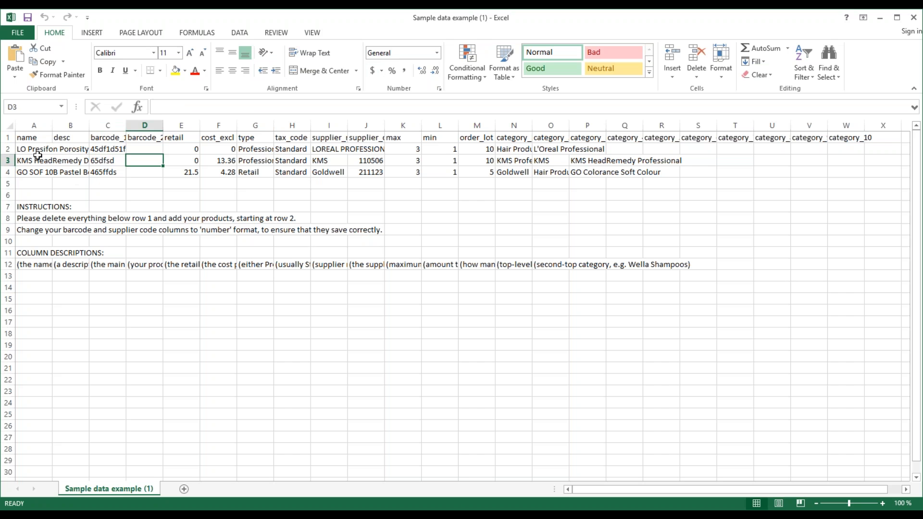
# Delete rows 2 to 12 of the sample file, keeping only the header row
pyautogui.moveTo(9, 149); pyautogui.dragTo(9, 264)
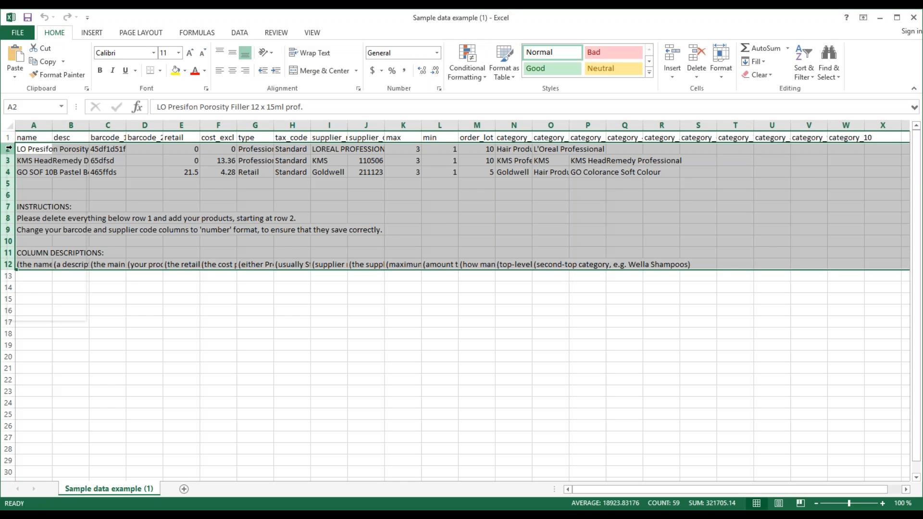
pyautogui.rightClick(9, 149)
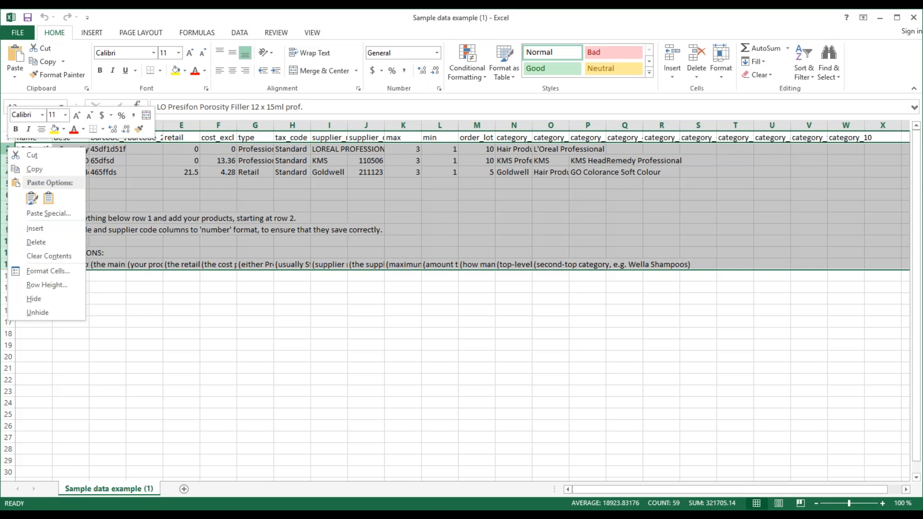
pyautogui.click(43, 241)
pyautogui.click(144, 232)
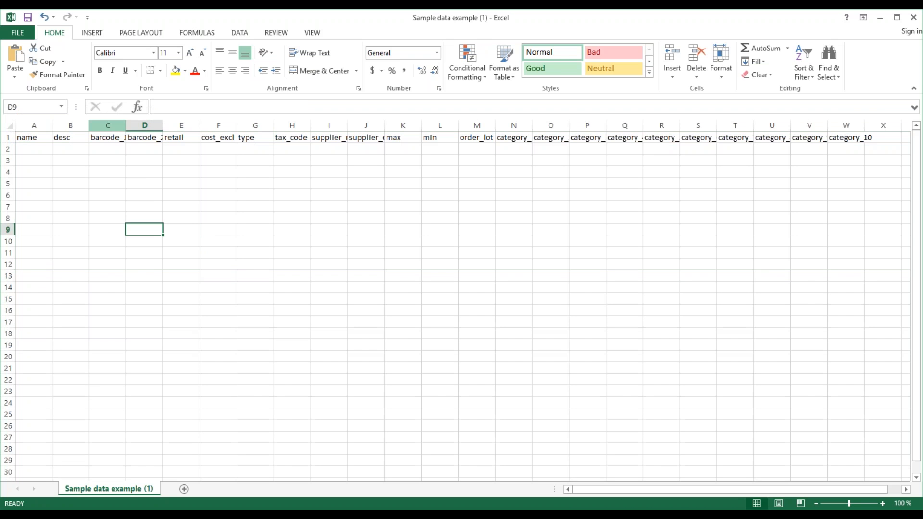
# Set the barcode_1 and barcode_2 columns to the Number format
pyautogui.moveTo(104, 123); pyautogui.dragTo(145, 124)
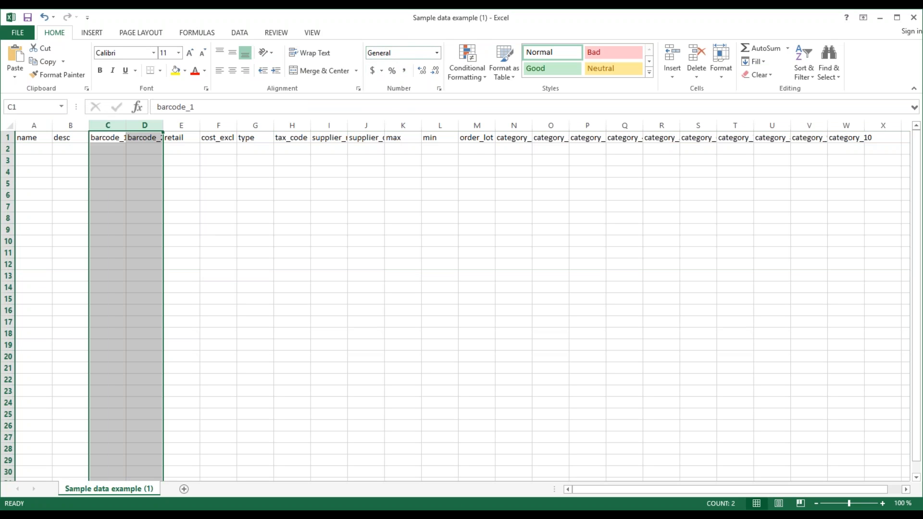
pyautogui.click(437, 52)
pyautogui.click(416, 99)
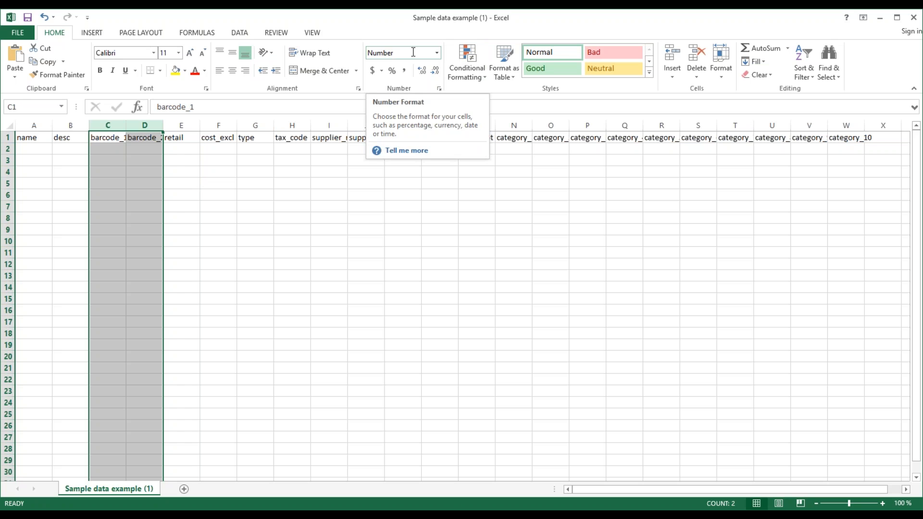
# Review the empty name, retail, cost and supplier columns where the new products' details go
pyautogui.click(36, 152)
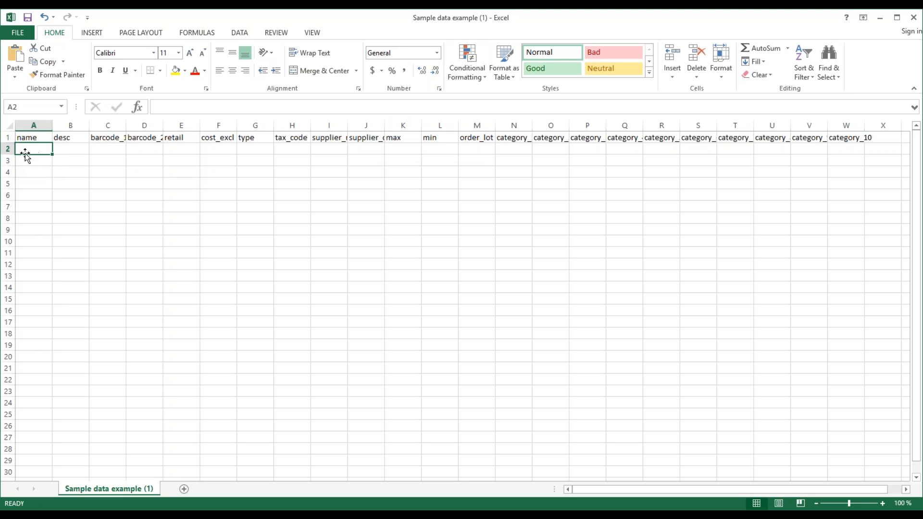
pyautogui.moveTo(34, 152); pyautogui.dragTo(30, 199)
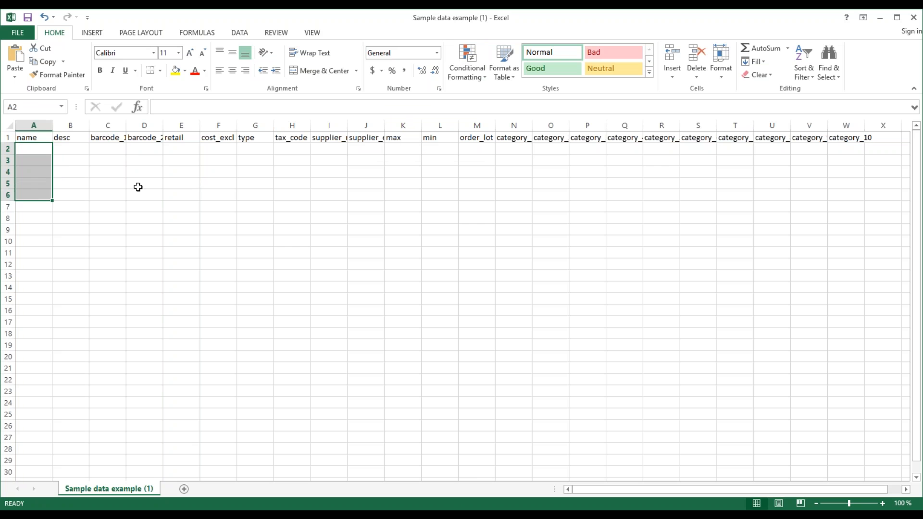
pyautogui.click(183, 149)
pyautogui.moveTo(184, 149); pyautogui.dragTo(210, 198)
pyautogui.click(262, 217)
pyautogui.moveTo(325, 153); pyautogui.dragTo(357, 200)
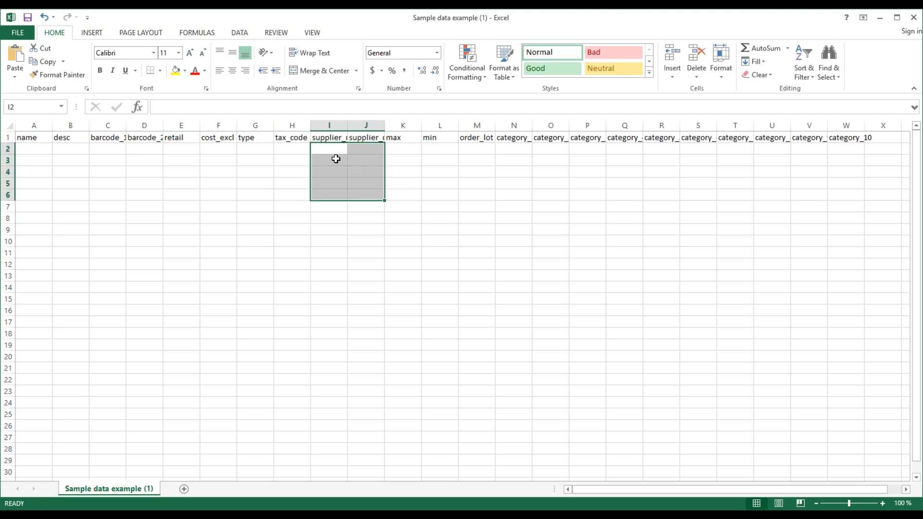
# Widen the category_1, category_2 and category_3 columns to fit their headers
pyautogui.doubleClick(533, 126)
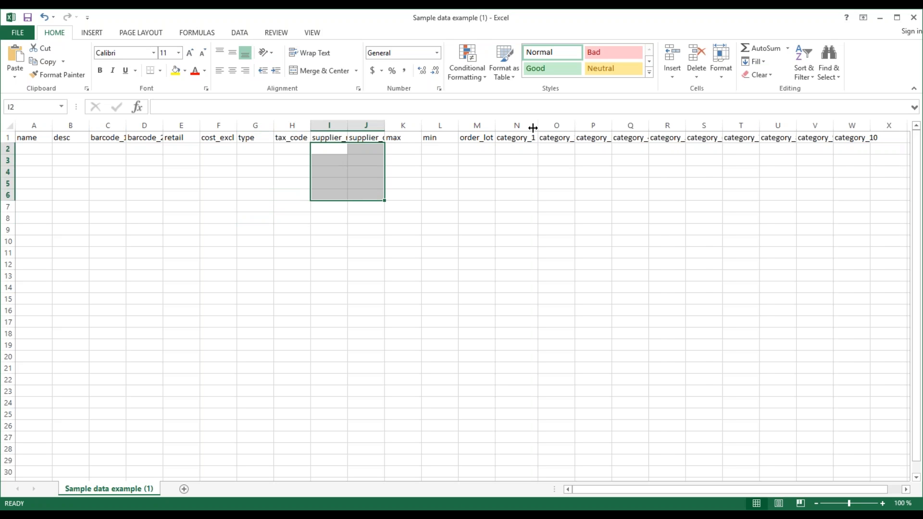
pyautogui.doubleClick(575, 126)
pyautogui.doubleClick(614, 124)
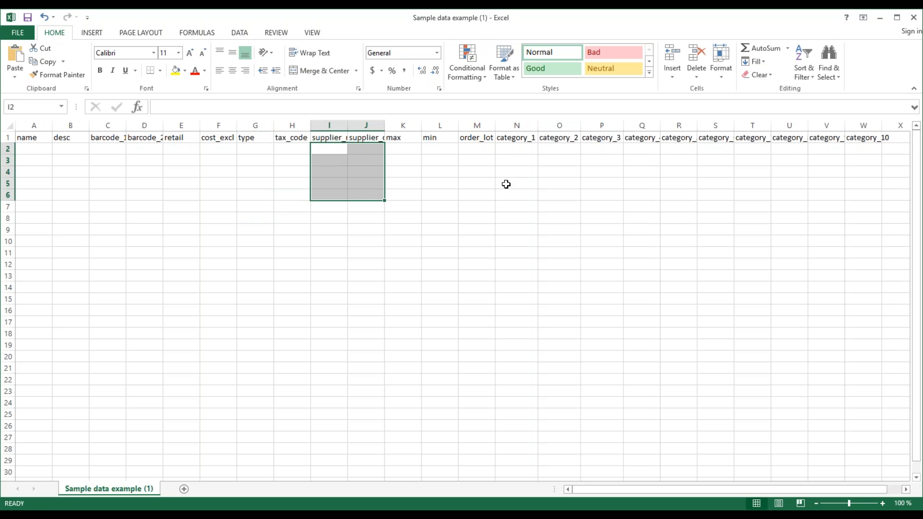
pyautogui.click(509, 151)
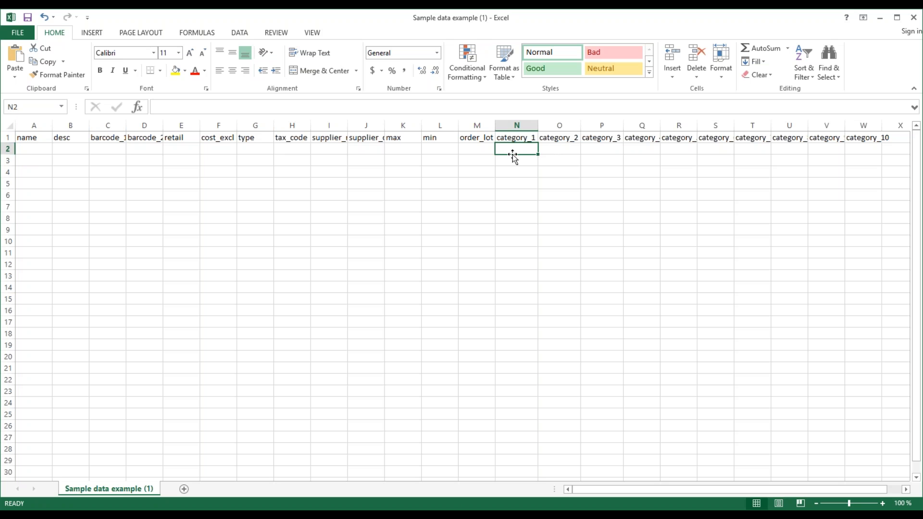
pyautogui.moveTo(35, 151); pyautogui.dragTo(34, 231)
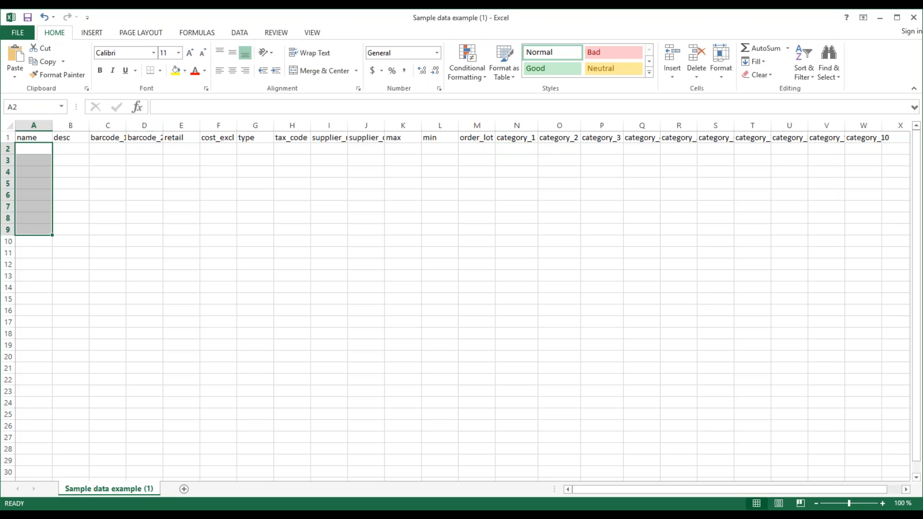
pyautogui.click(219, 195)
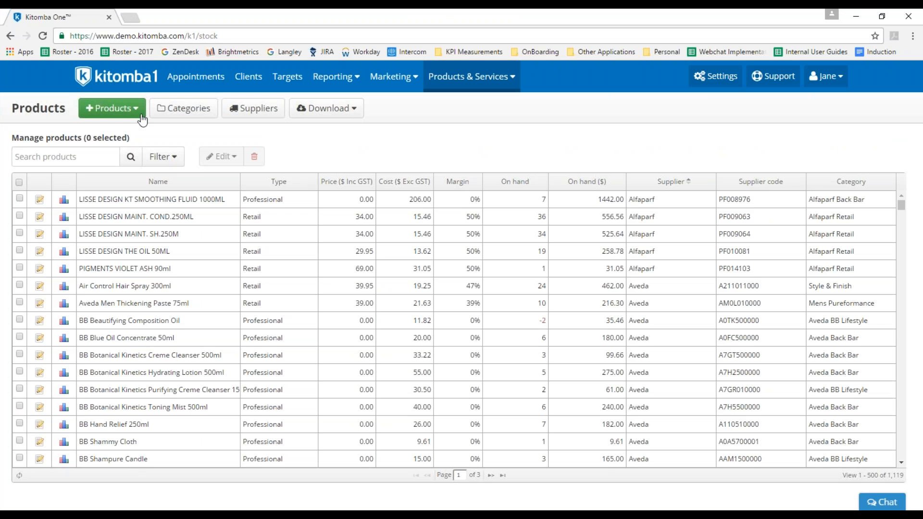
# In Kitomba, view the product list import dialog, cancel it, and check the download option for the complete product list
pyautogui.click(130, 114)
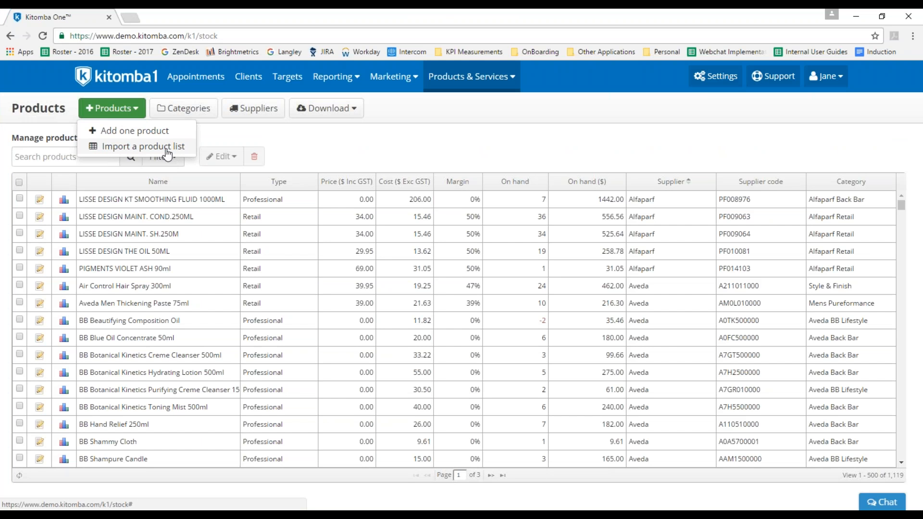
pyautogui.click(132, 151)
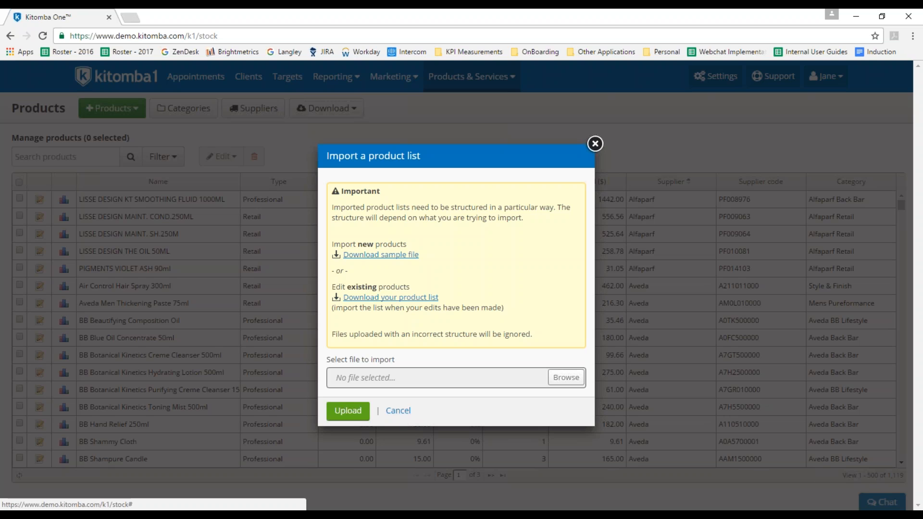
pyautogui.click(400, 413)
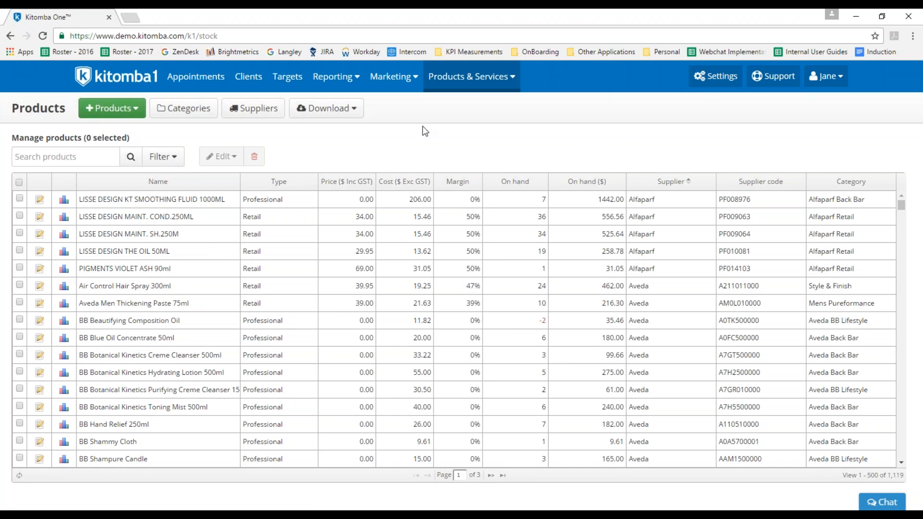
pyautogui.click(346, 113)
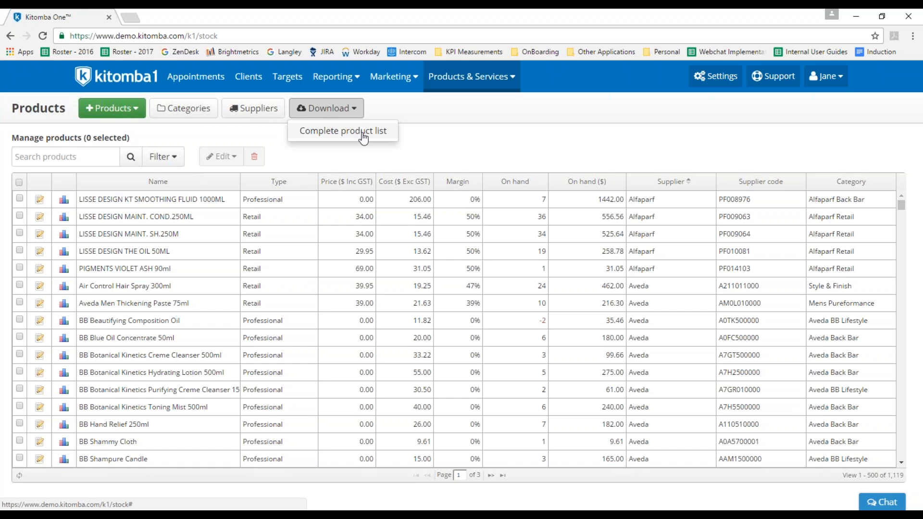
pyautogui.click(342, 137)
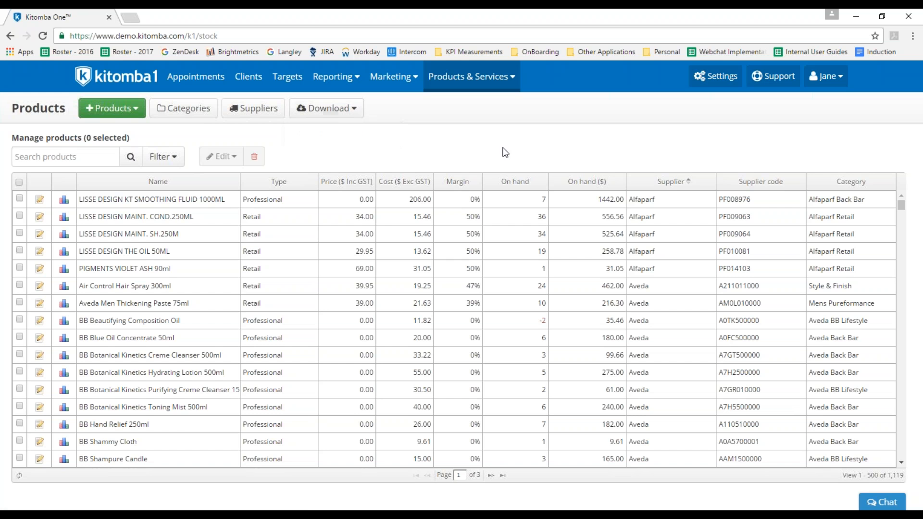
# Start a product filter by category, deselect all categories and expand the Products category tree
pyautogui.click(162, 159)
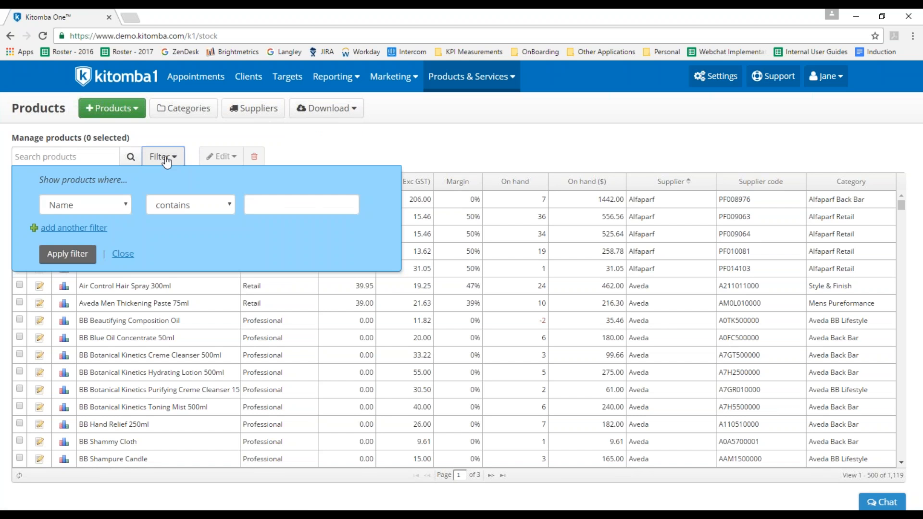
pyautogui.click(97, 206)
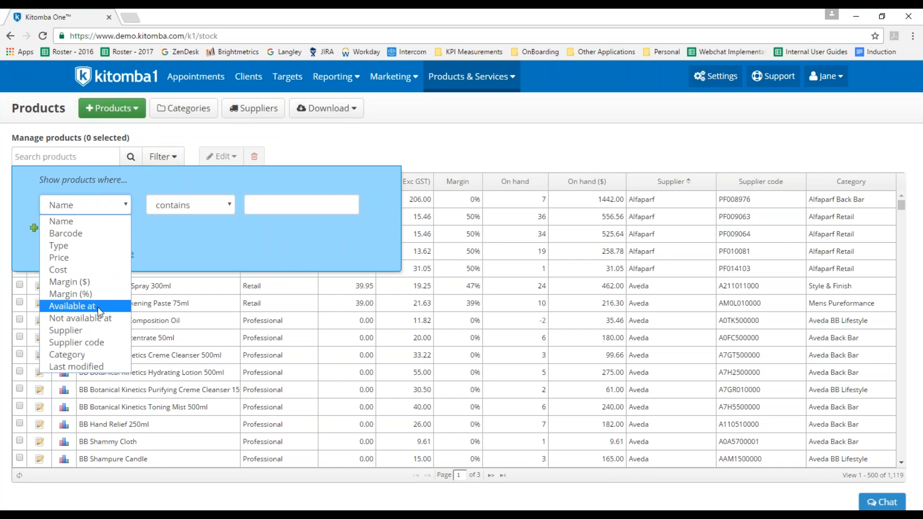
pyautogui.click(72, 356)
pyautogui.click(304, 202)
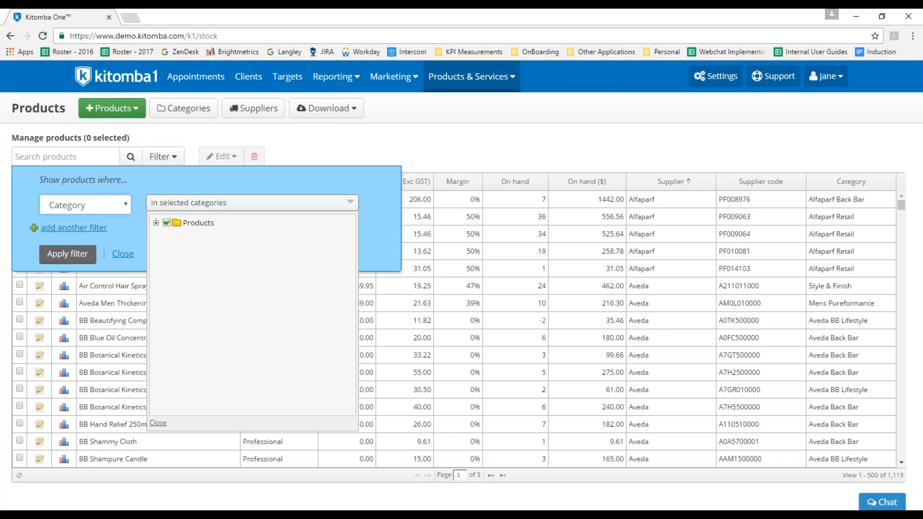
pyautogui.click(166, 223)
pyautogui.click(156, 223)
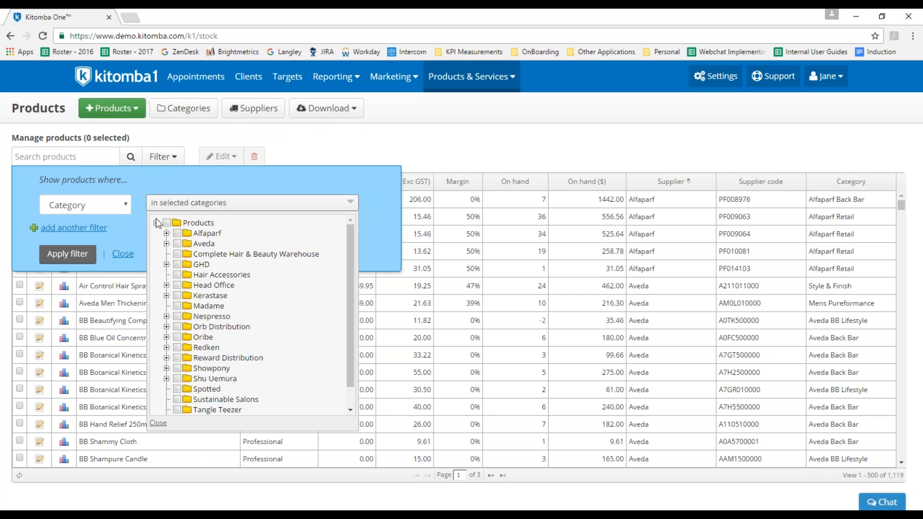
# Select the Blonde Idol category under Redken Colour in Redken and apply the filter
pyautogui.click(167, 348)
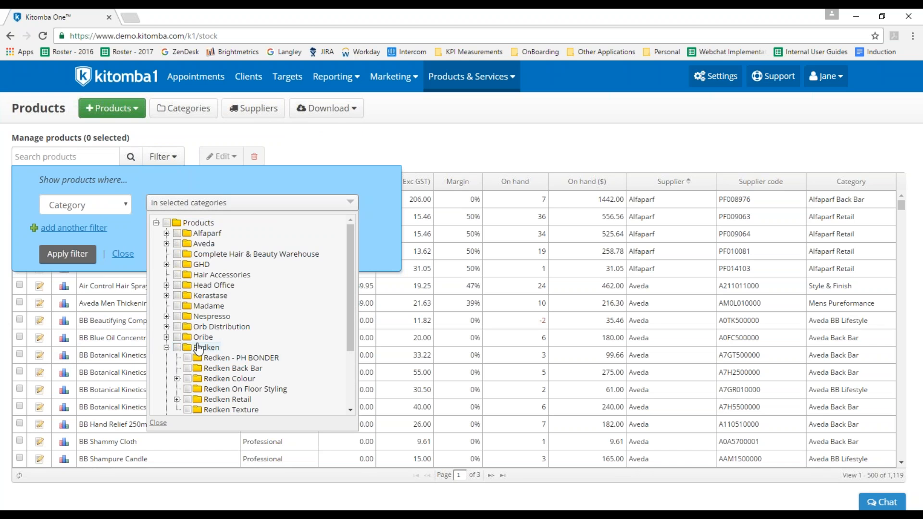
pyautogui.scroll(-1, 255, 358)
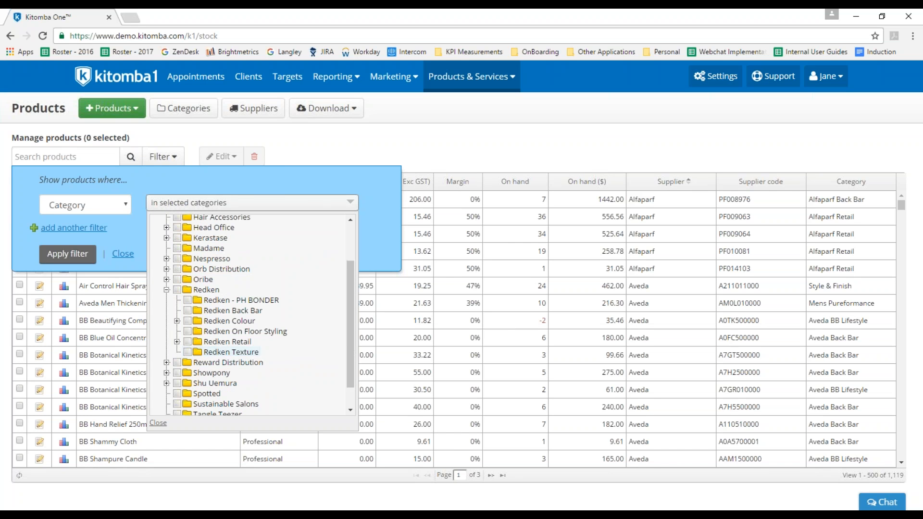
pyautogui.click(177, 321)
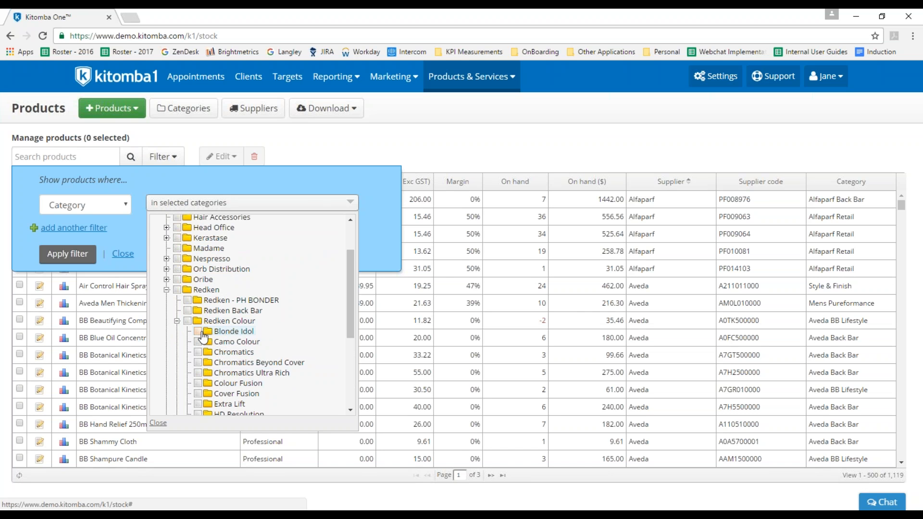
pyautogui.click(163, 425)
pyautogui.click(83, 262)
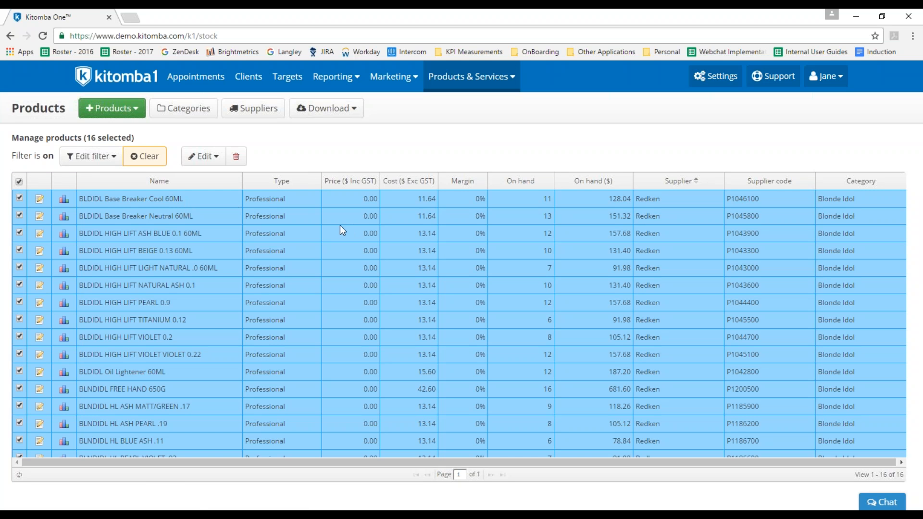
# Look over the filtered Blonde Idol products and download the current filtered list
pyautogui.scroll(-1, 269, 293)
pyautogui.scroll(1, 152, 403)
pyautogui.click(332, 111)
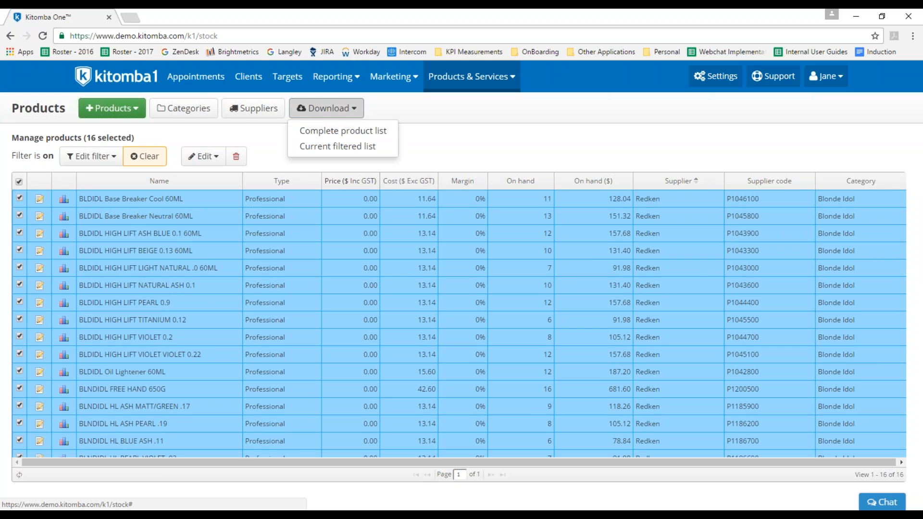
pyautogui.click(321, 149)
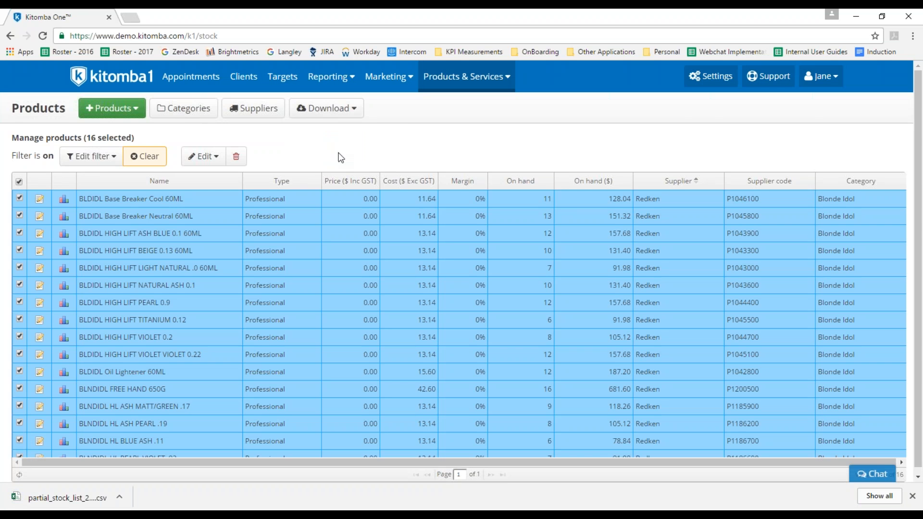
# Open the downloaded partial stock list CSV in Excel and widen the barcode_1 column to fit its contents
pyautogui.click(65, 501)
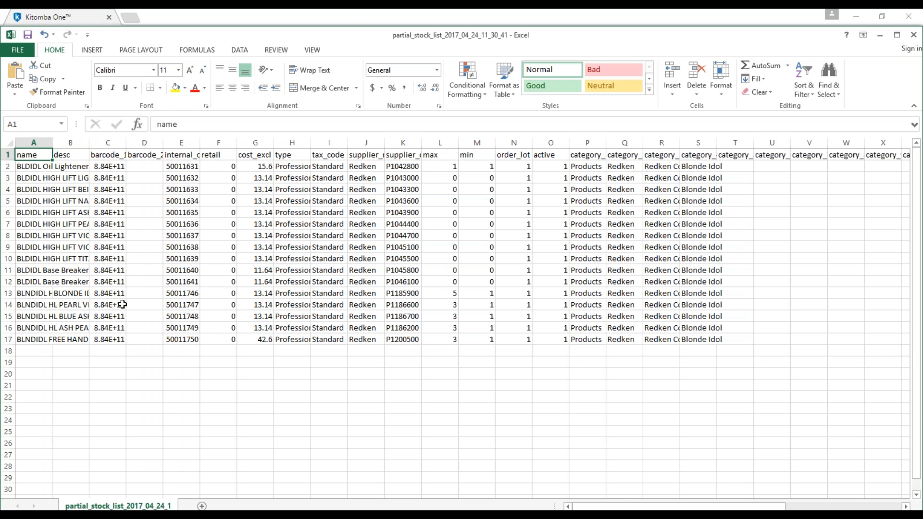
pyautogui.doubleClick(125, 142)
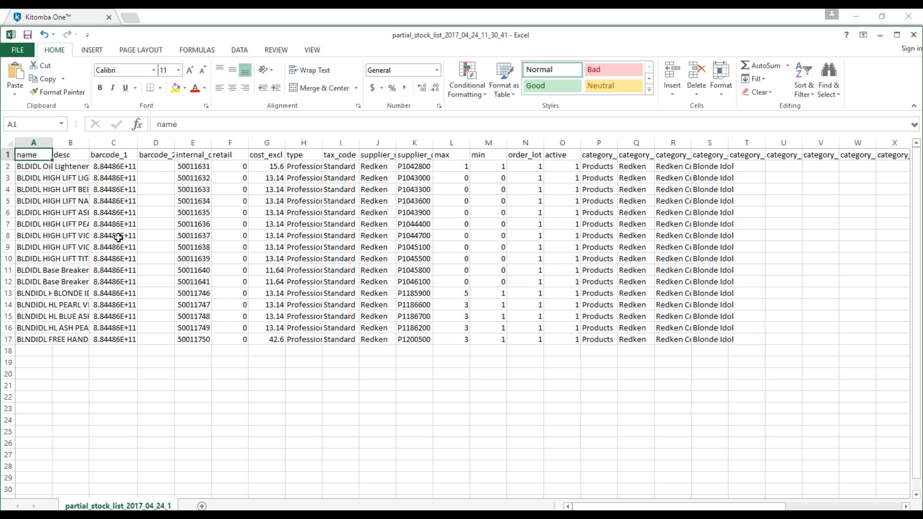
pyautogui.moveTo(116, 164); pyautogui.dragTo(117, 269)
pyautogui.click(108, 368)
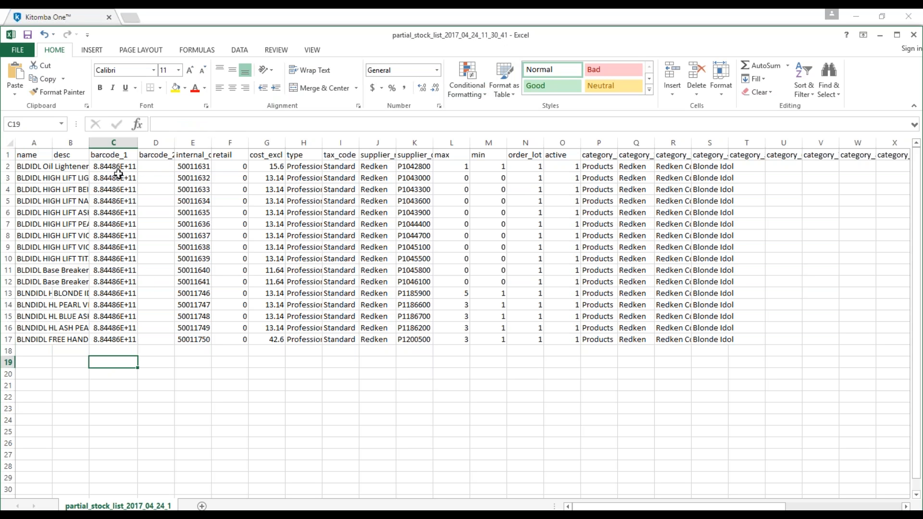
# Apply the Number format to the barcode_1 and barcode_2 columns of the partial stock list
pyautogui.moveTo(114, 143)
pyautogui.mouseDown()
pyautogui.moveTo(157, 142)
pyautogui.moveTo(129, 142)
pyautogui.mouseUp()
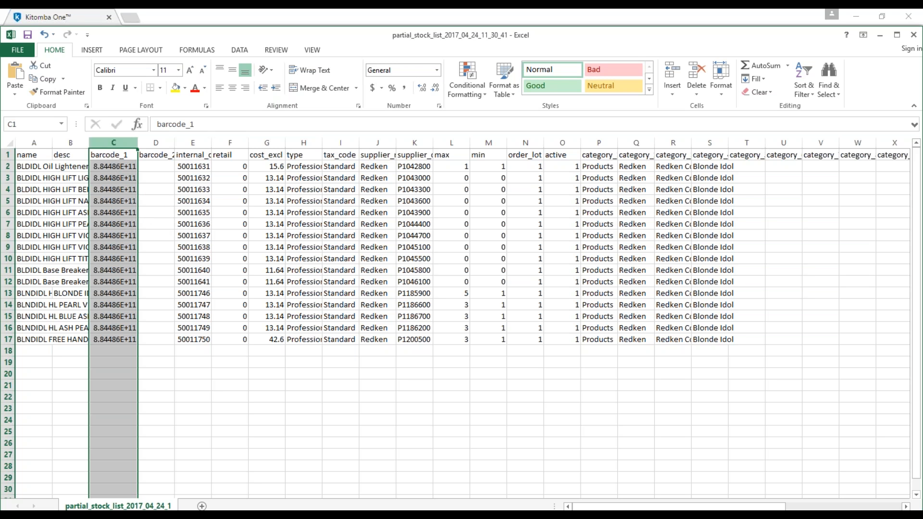
pyautogui.moveTo(109, 141); pyautogui.dragTo(155, 142)
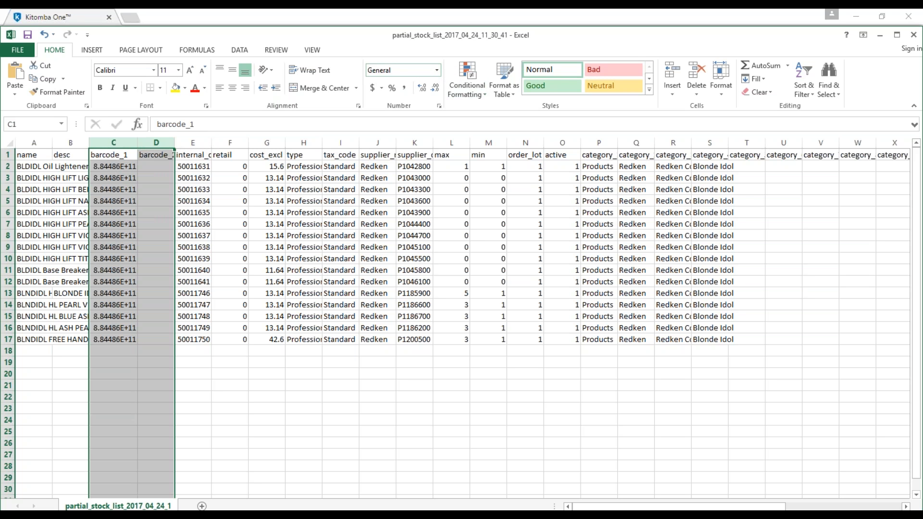
pyautogui.click(436, 70)
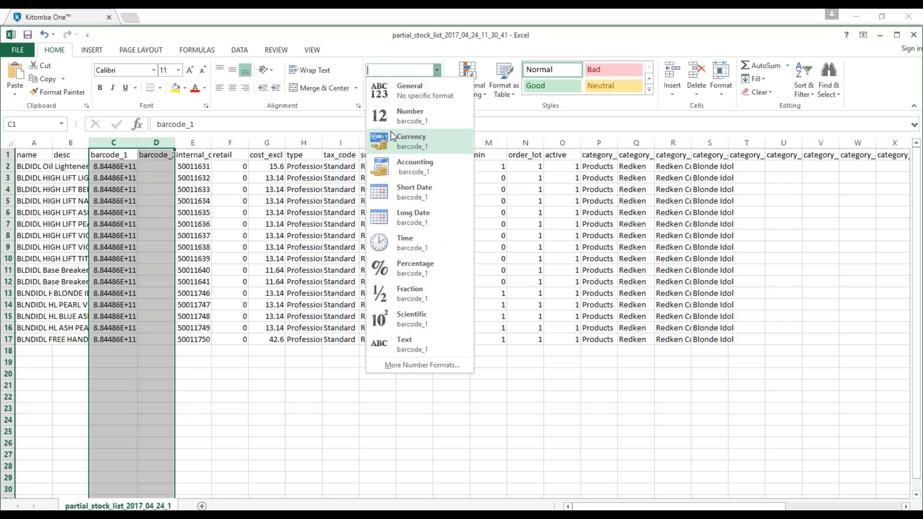
pyautogui.click(406, 112)
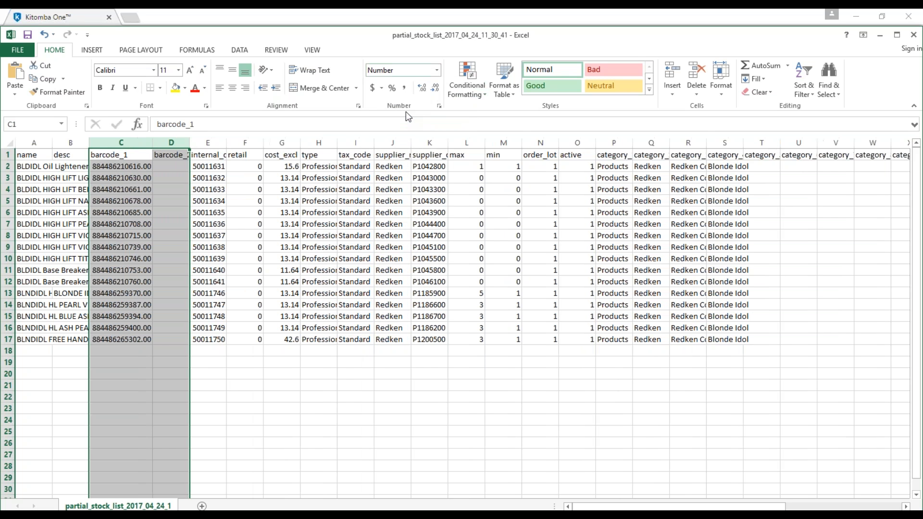
# Reduce the barcode_1 and barcode_2 columns to zero decimal places
pyautogui.click(423, 90)
pyautogui.click(436, 91)
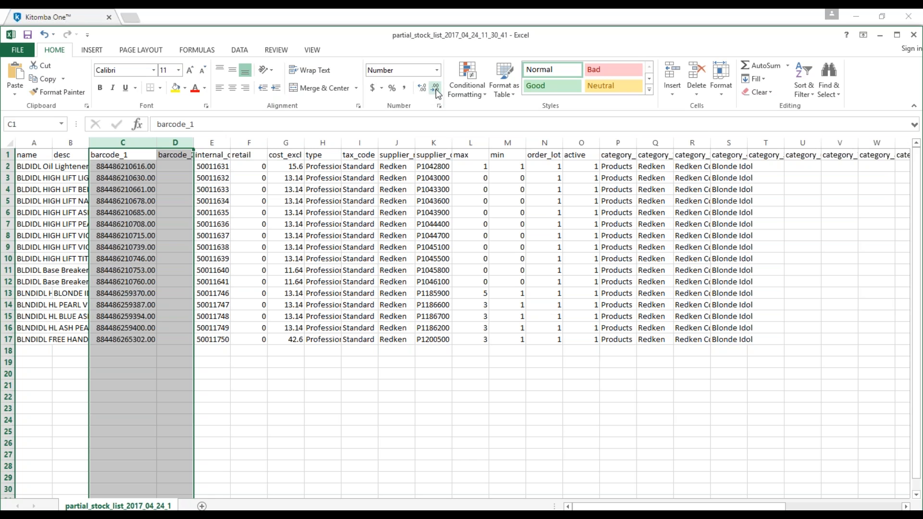
pyautogui.click(436, 90)
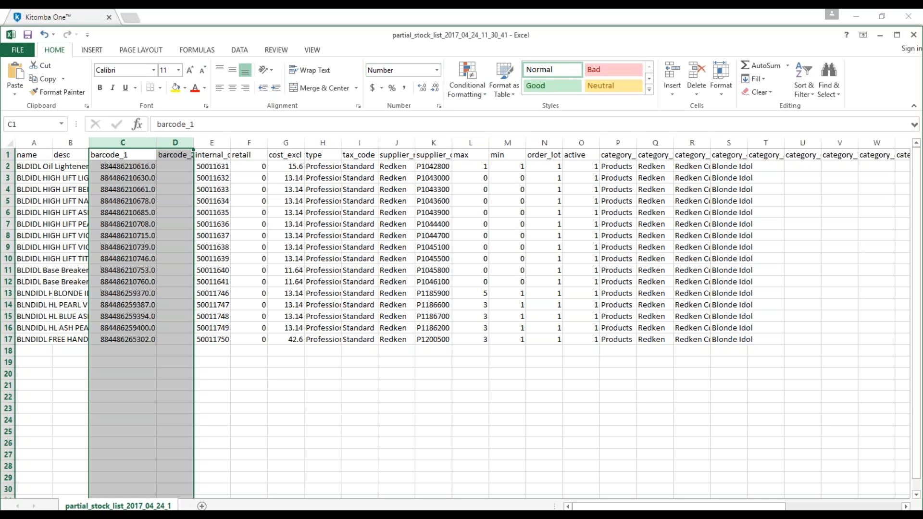
pyautogui.click(436, 91)
pyautogui.click(322, 407)
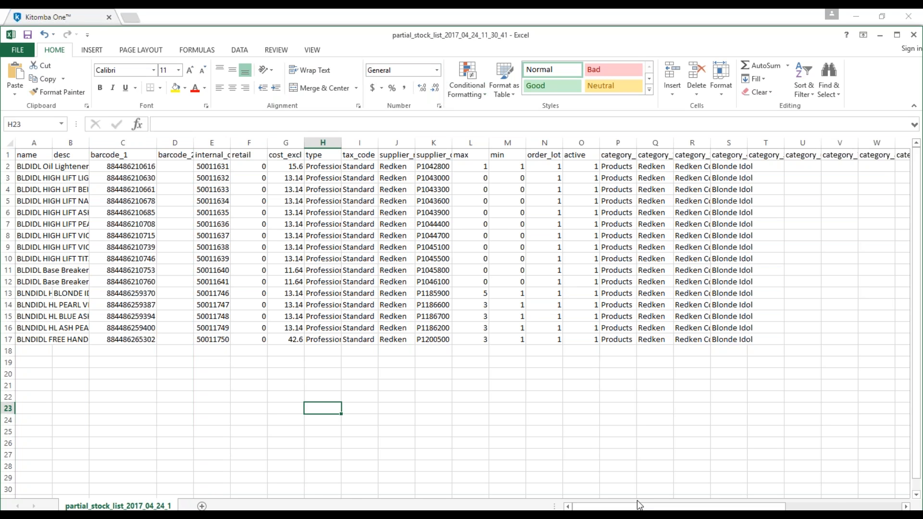
# Examine the exported columns across the sheet, including the name, barcode_1, supplier name and supplier code fields
pyautogui.moveTo(649, 507); pyautogui.dragTo(786, 504)
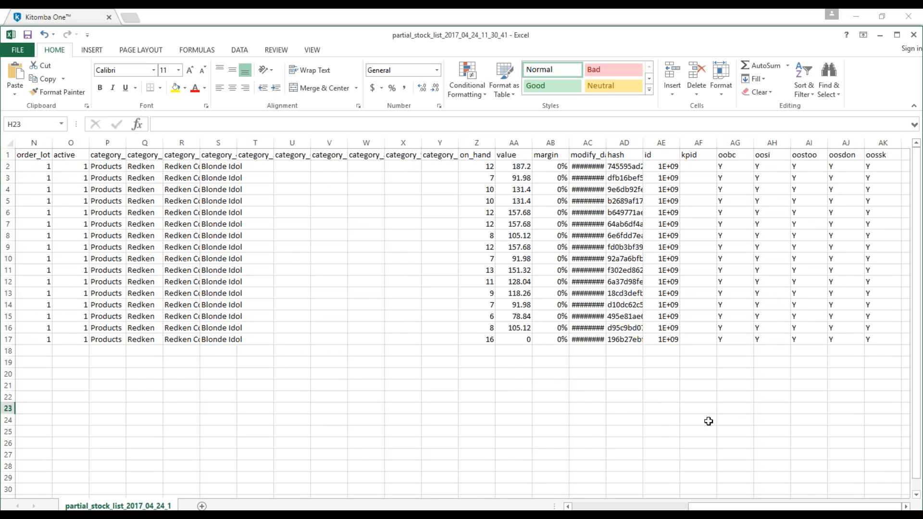
pyautogui.moveTo(715, 509); pyautogui.dragTo(576, 506)
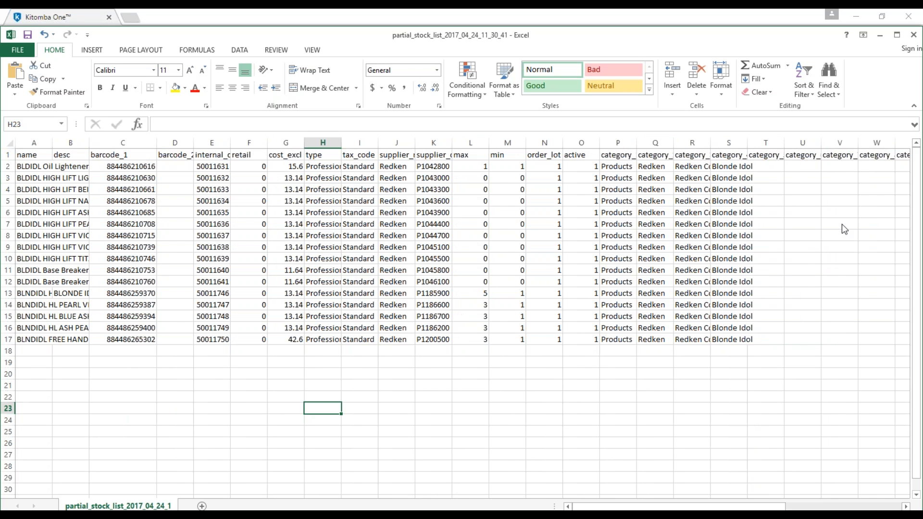
pyautogui.moveTo(613, 507); pyautogui.dragTo(567, 492)
pyautogui.click(297, 179)
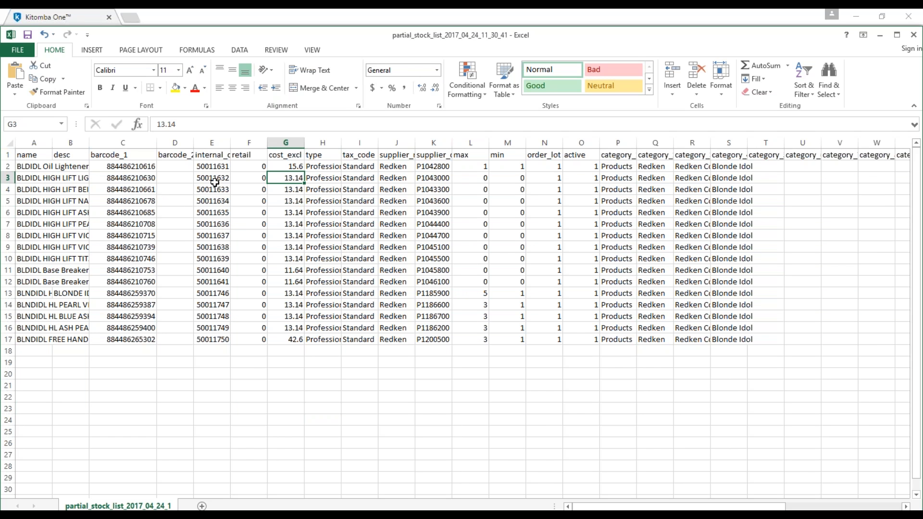
pyautogui.moveTo(134, 182); pyautogui.dragTo(126, 266)
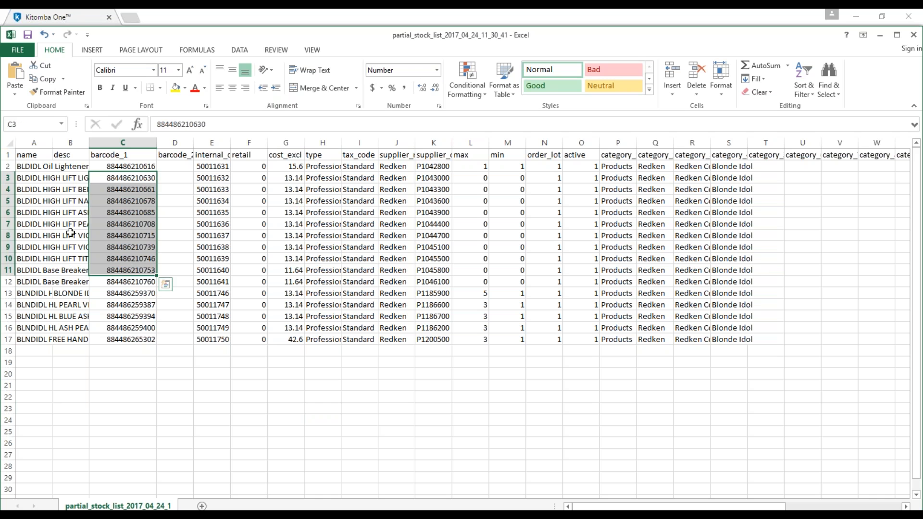
pyautogui.moveTo(35, 189); pyautogui.dragTo(29, 270)
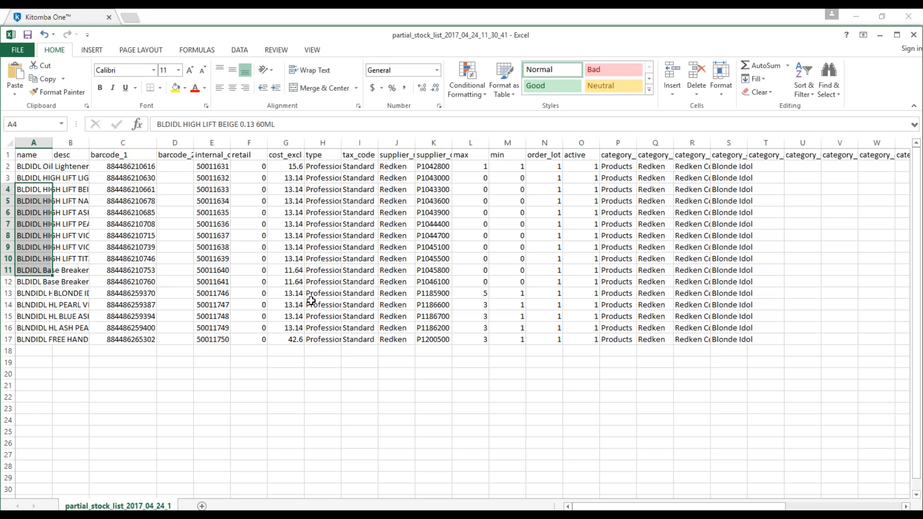
pyautogui.moveTo(394, 182); pyautogui.dragTo(393, 233)
pyautogui.moveTo(432, 180); pyautogui.dragTo(432, 260)
pyautogui.click(543, 370)
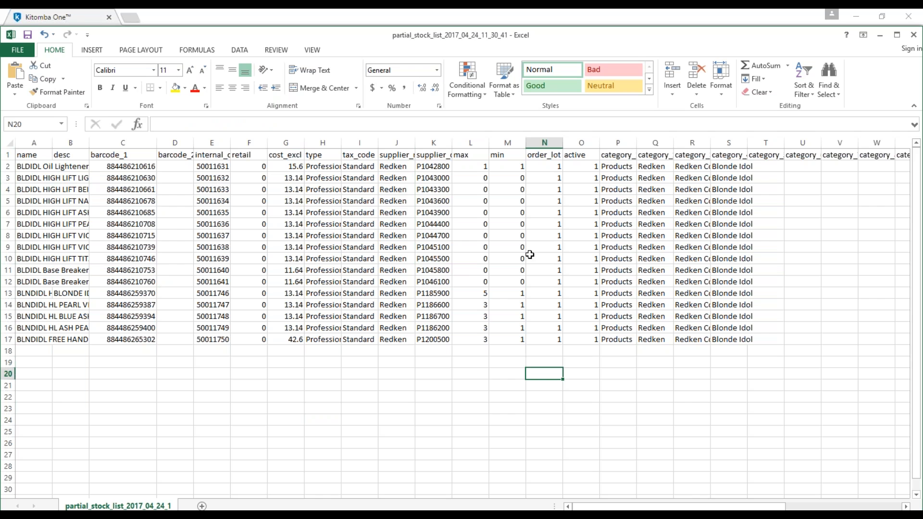
# Set cost_excl in row 3 to 14 and fill the value down through row 10
pyautogui.click(288, 178)
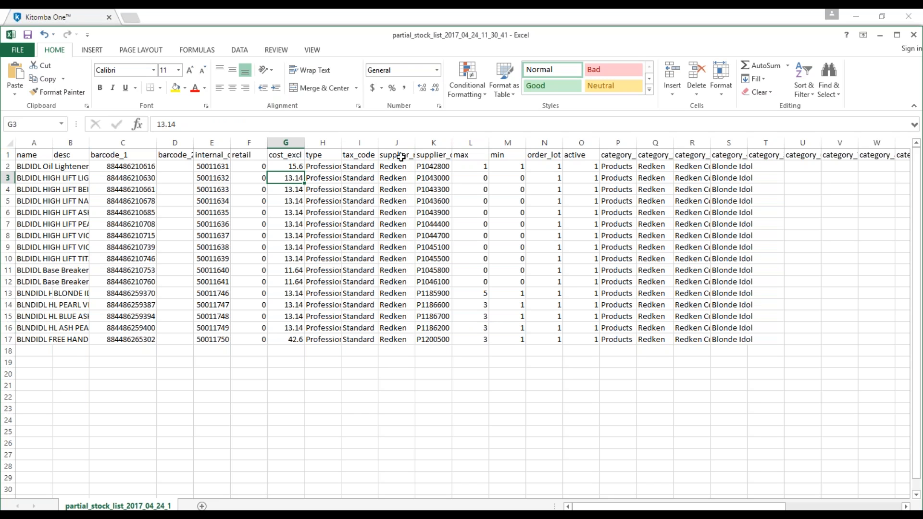
pyautogui.write('14')
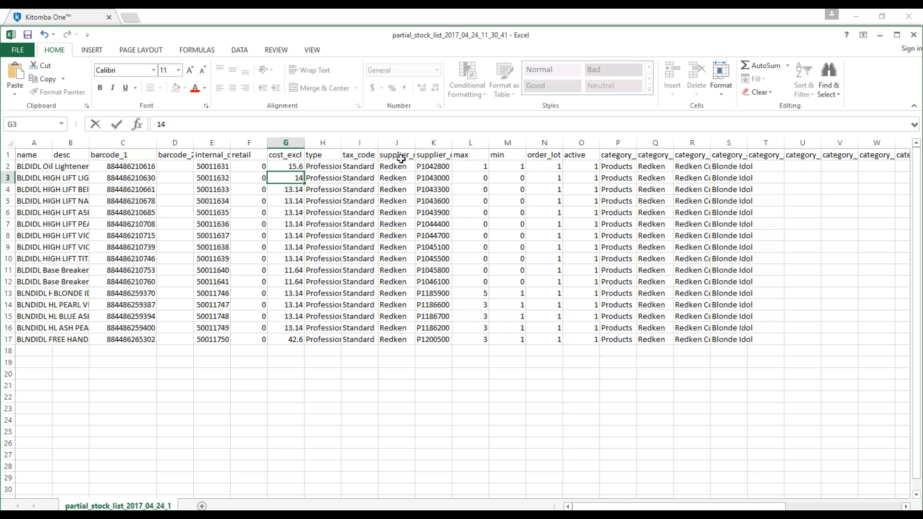
pyautogui.click(287, 223)
pyautogui.click(291, 179)
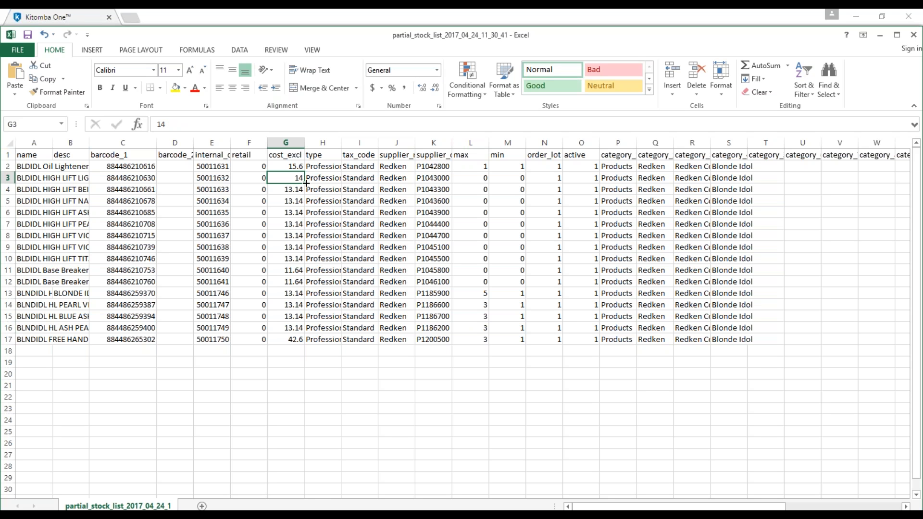
pyautogui.moveTo(304, 182); pyautogui.dragTo(305, 263)
# Copy the cost_excl value 14 from row 10 to row 13 and fill it down through row 16
pyautogui.click(288, 259)
pyautogui.hotkey('ctrl', 'c')
pyautogui.click(298, 289)
pyautogui.hotkey('ctrl', 'v')
pyautogui.press('Down')
pyautogui.press('Down')
pyautogui.click(295, 294)
pyautogui.moveTo(304, 297); pyautogui.dragTo(303, 333)
pyautogui.click(486, 377)
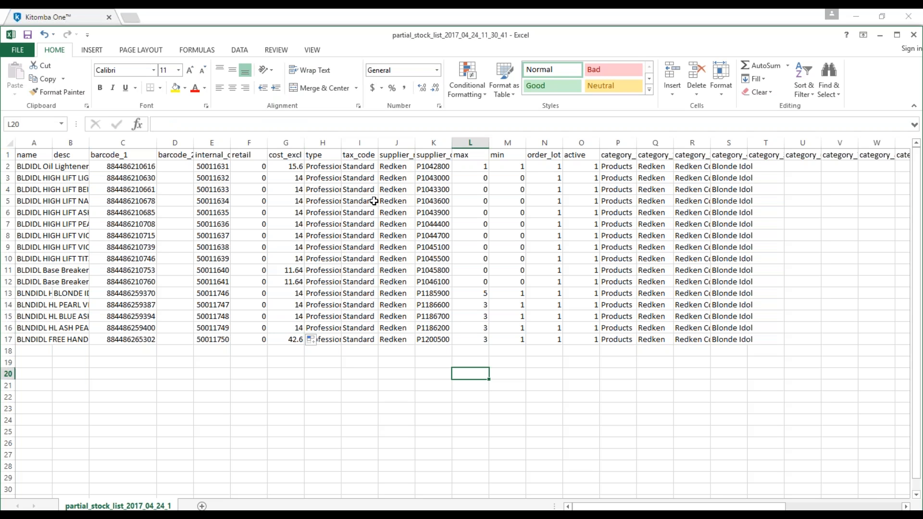
# Save the edited stock list, keeping the CSV format, and switch back to the Kitomba Products page
pyautogui.click(28, 35)
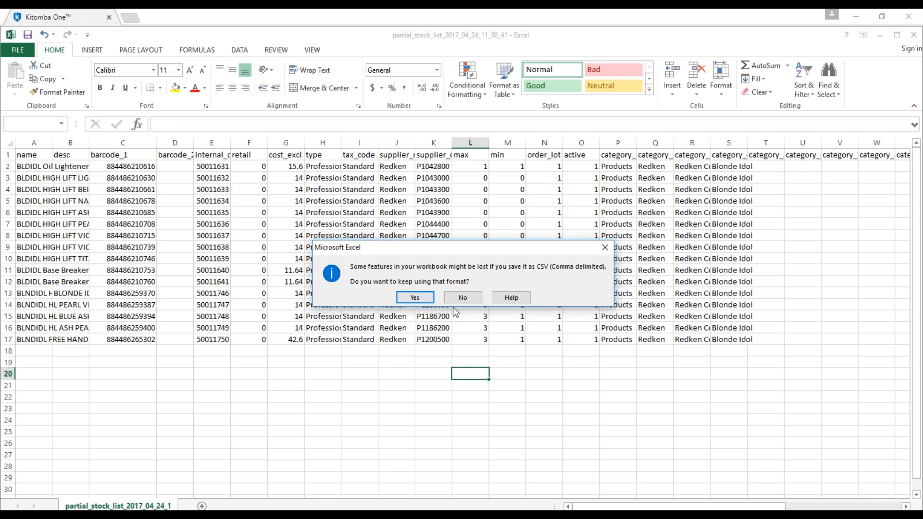
pyautogui.click(414, 298)
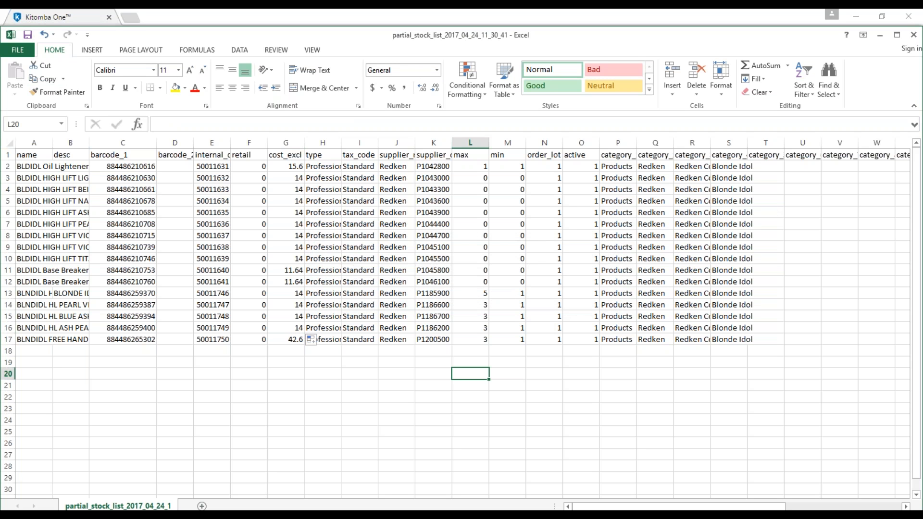
pyautogui.hotkey('alt', 'Tab')
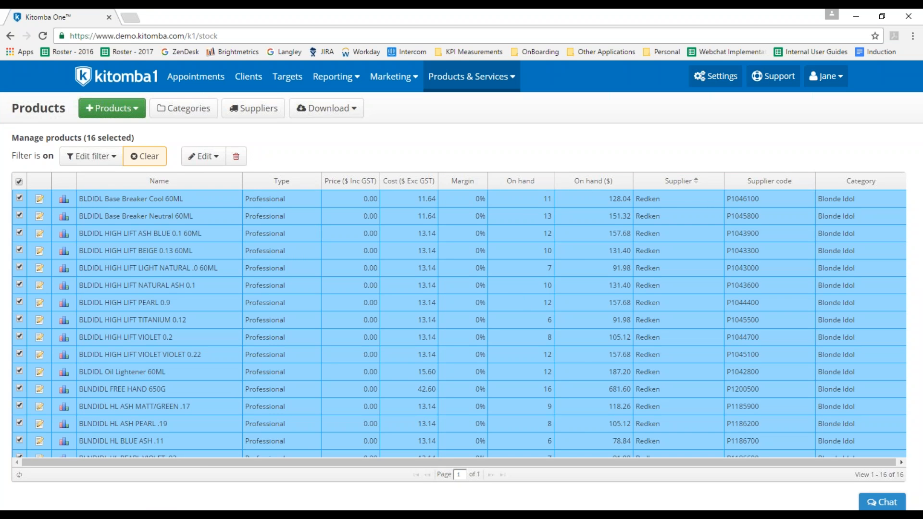
# Deselect all products and upload partial_stock_list_2017_04_24_11_30_41 from the Downloads folder as a product list import
pyautogui.click(19, 182)
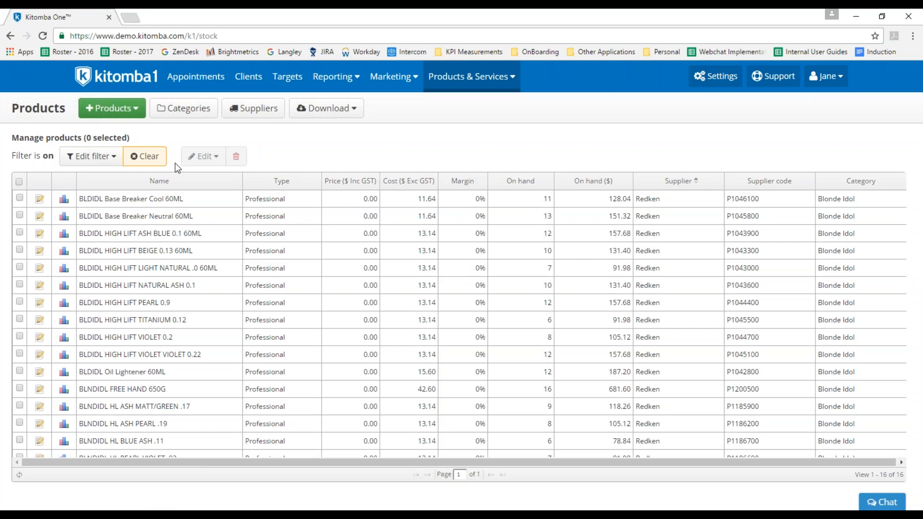
pyautogui.click(110, 108)
pyautogui.click(138, 146)
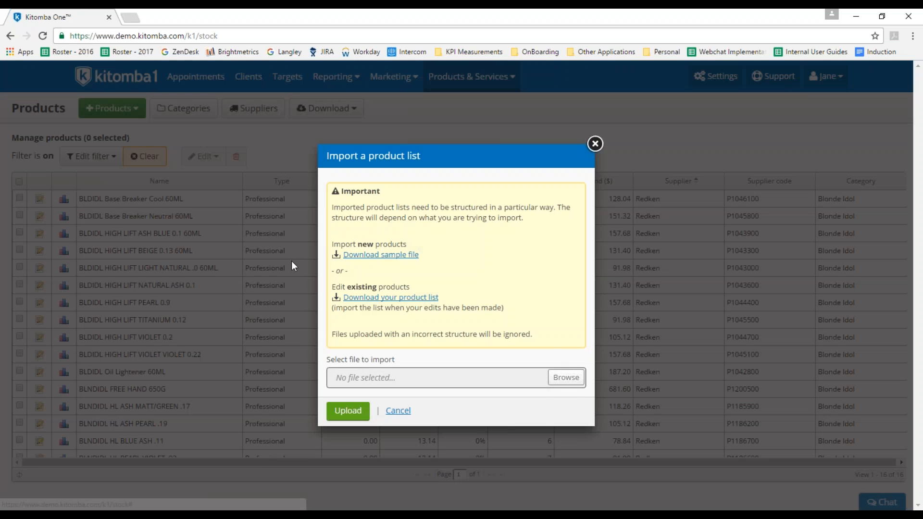
pyautogui.click(566, 379)
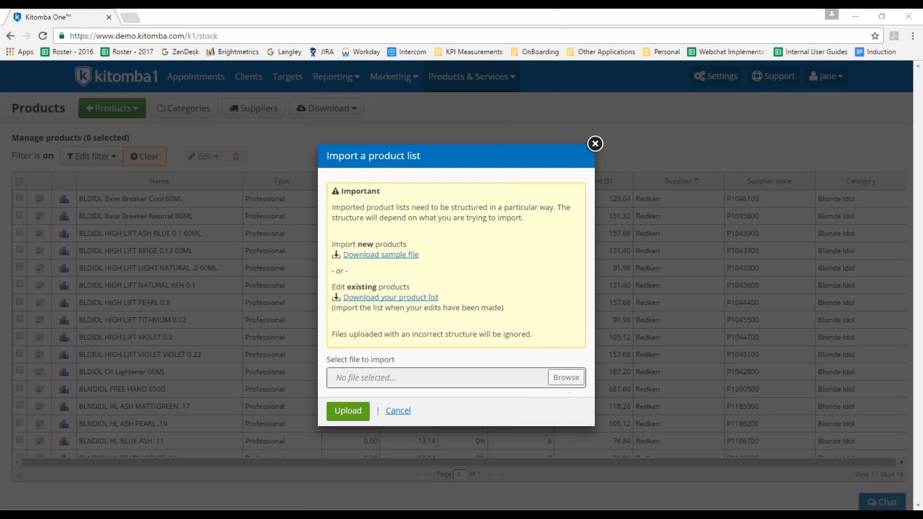
pyautogui.scroll(-1, 62, 190)
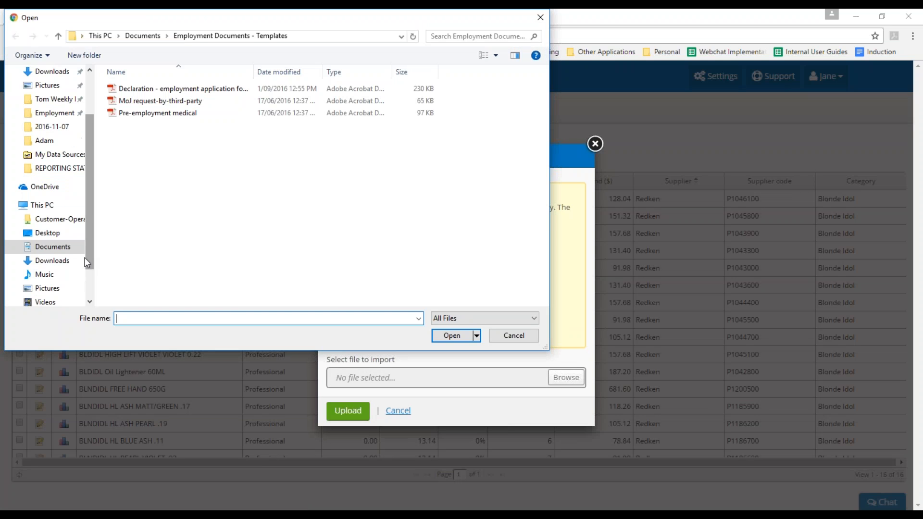
pyautogui.click(53, 261)
pyautogui.click(189, 89)
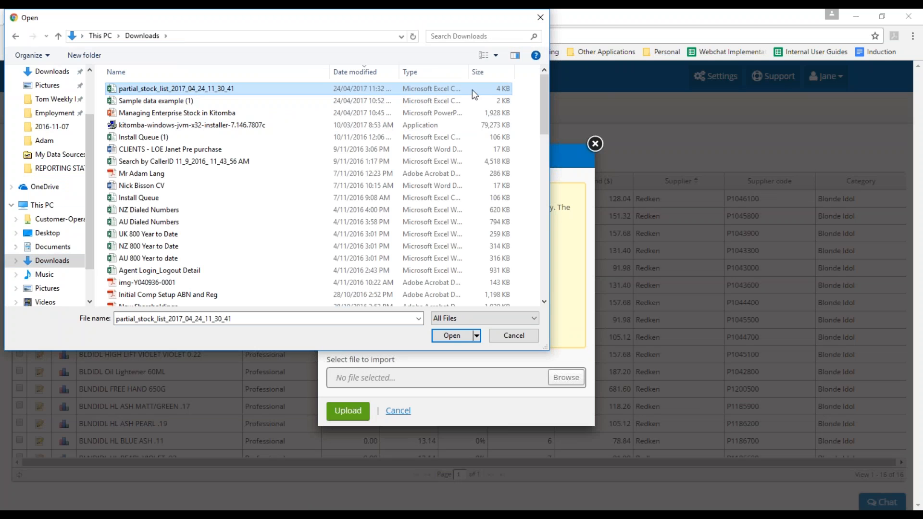
pyautogui.click(463, 337)
pyautogui.click(359, 414)
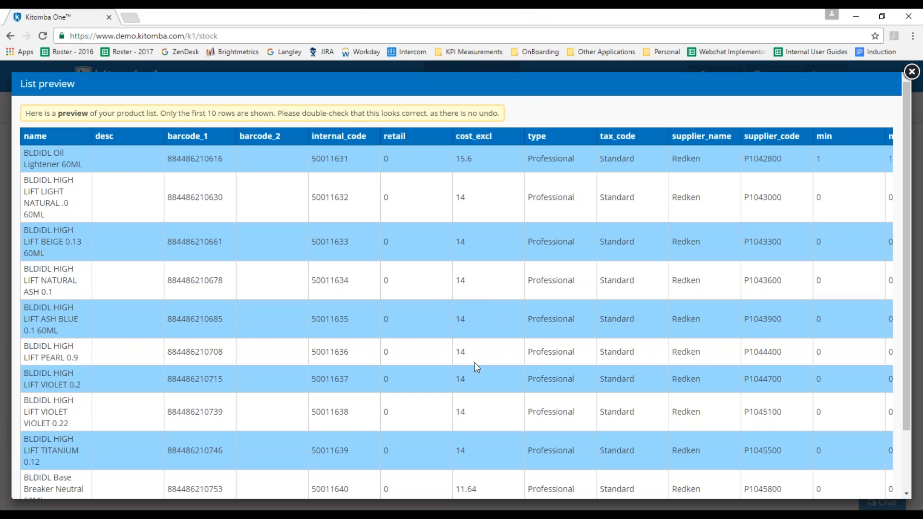
# Check the imported list preview and approve its upload, then deselect all products
pyautogui.scroll(-2, 758, 466)
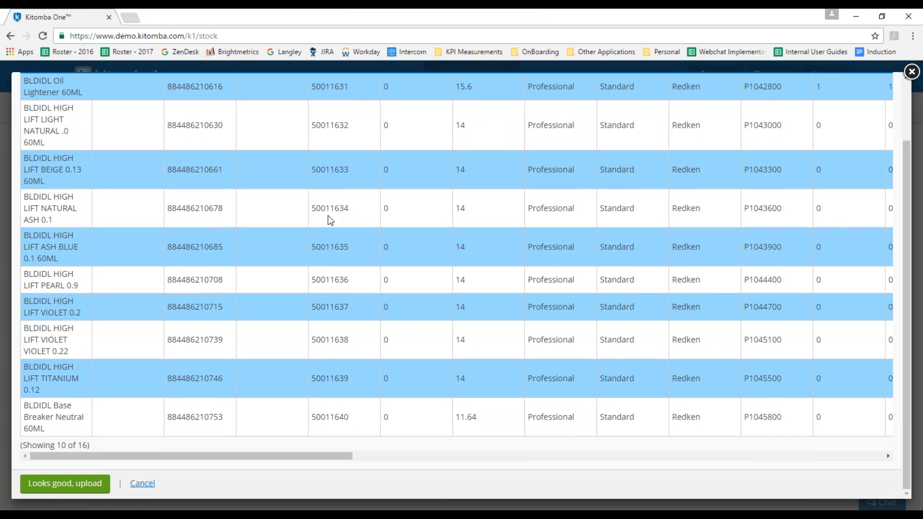
pyautogui.scroll(2, 297, 295)
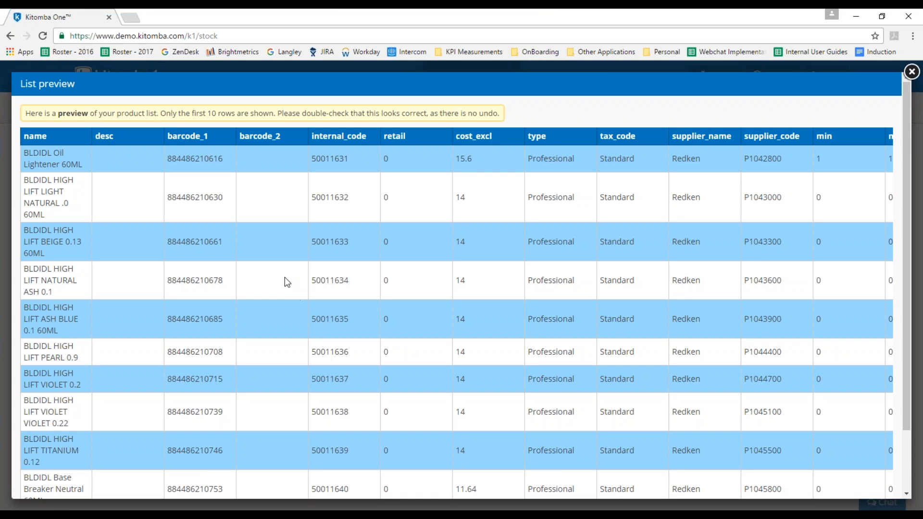
pyautogui.scroll(-2, 284, 282)
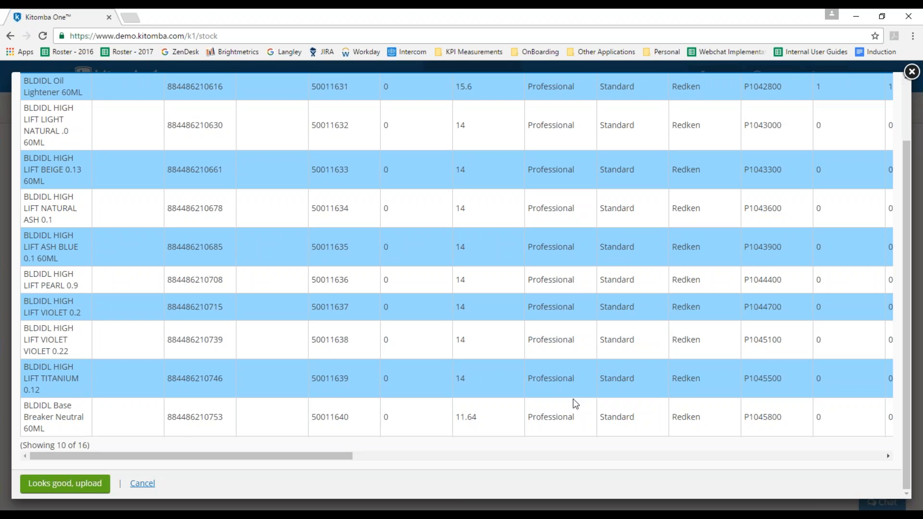
pyautogui.click(52, 489)
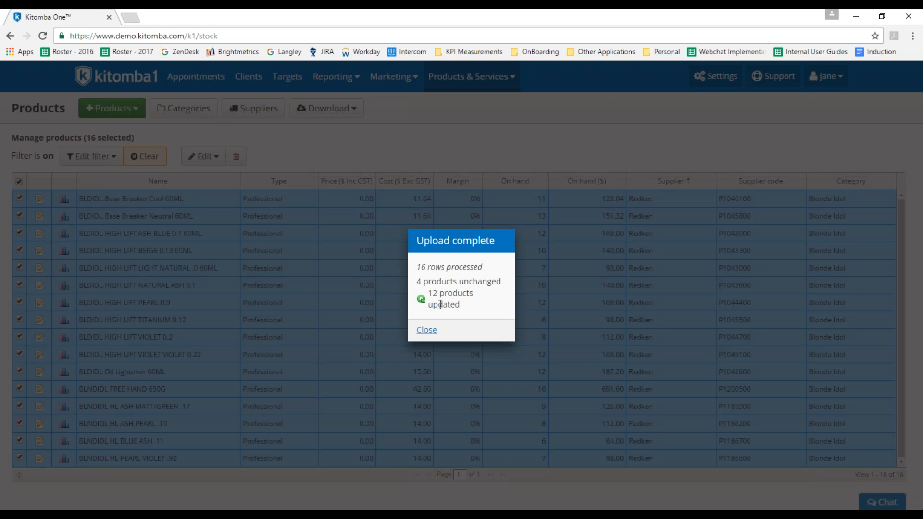
pyautogui.click(427, 331)
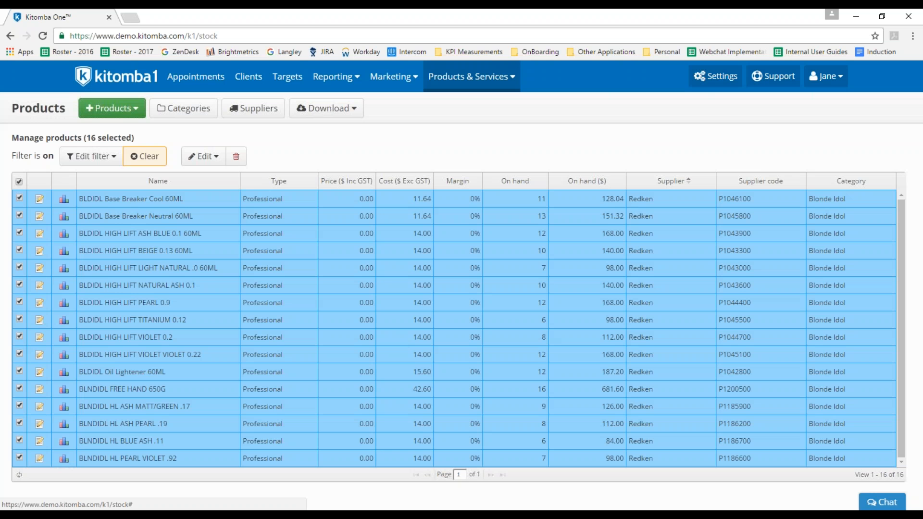
pyautogui.click(19, 182)
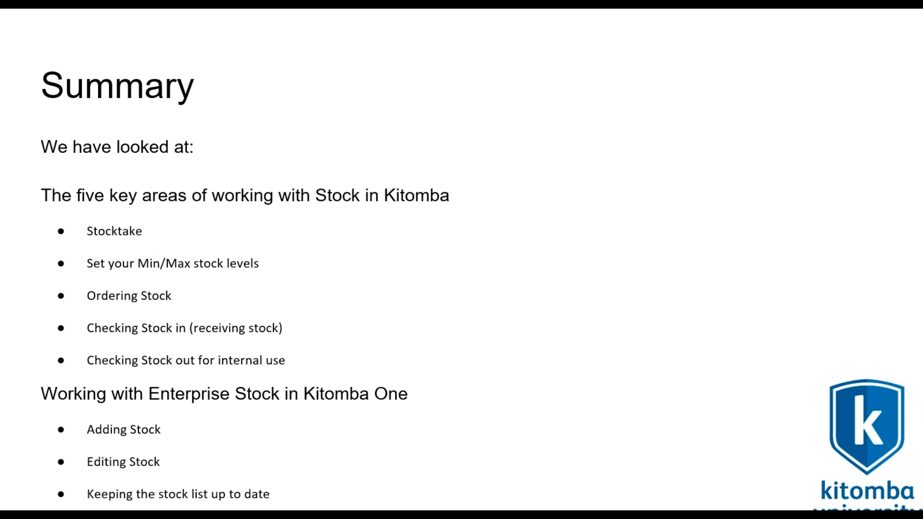
pyautogui.press('Right')
pyautogui.press('Right')
pyautogui.click(482, 293)
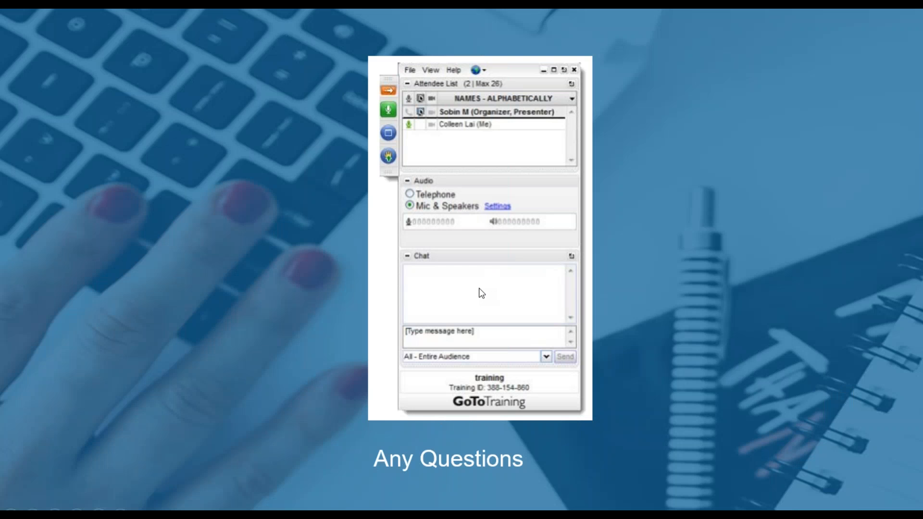